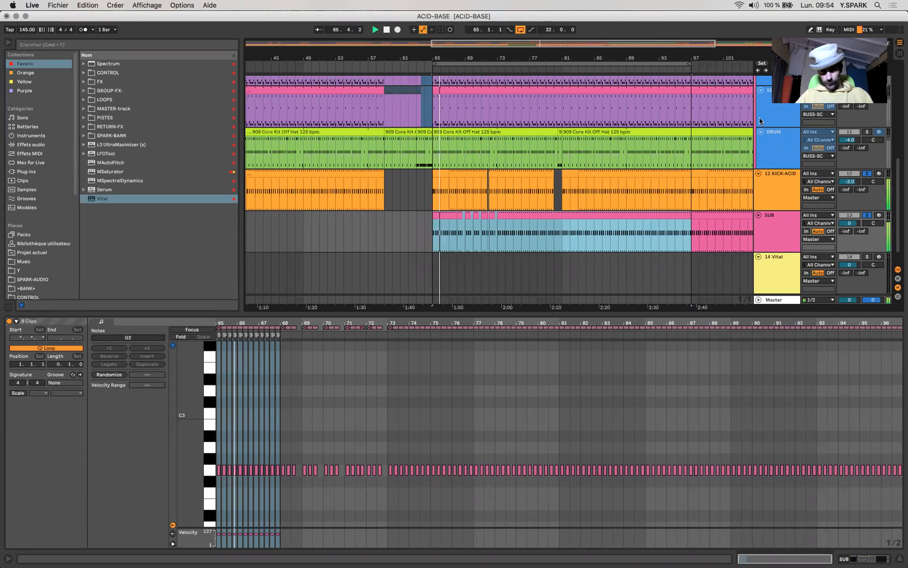
Record a short resampled take of the soloed kick and sub onto the REC track around bar 67, then stop playback.
scroll(411, 52, "up", 10)
left_click(397, 29)
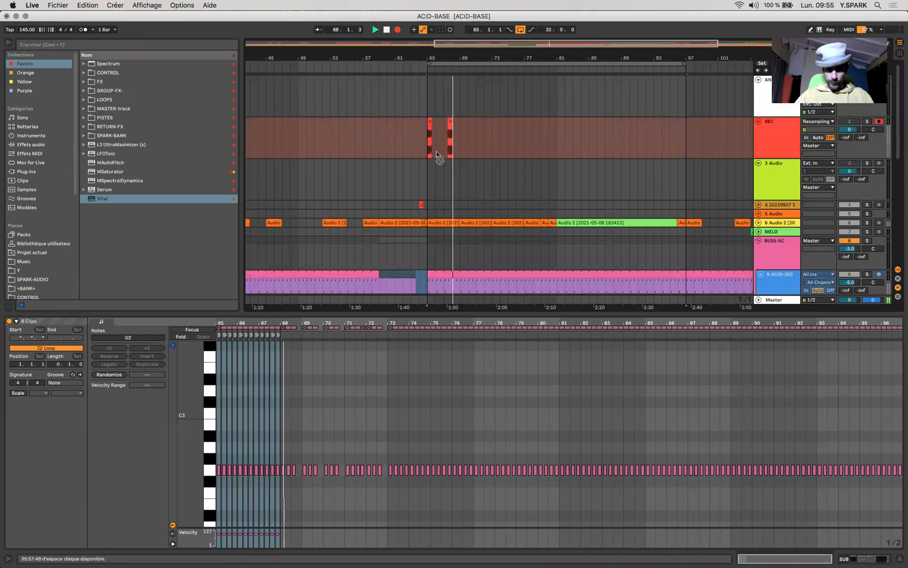
scroll(436, 151, "up", 5)
key("space")
Examine the resampled waveform on the REC track, selecting the single kick-and-sub beat from 67.4.1 to 68.1.1.
scroll(581, 152, "up", 8)
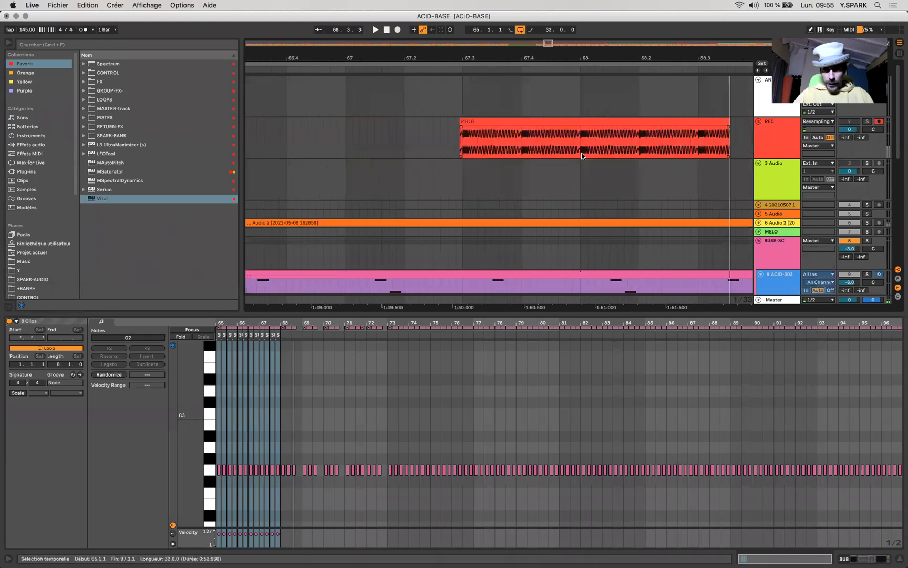
left_click_drag(456, 133, 580, 140)
scroll(579, 141, "up", 3)
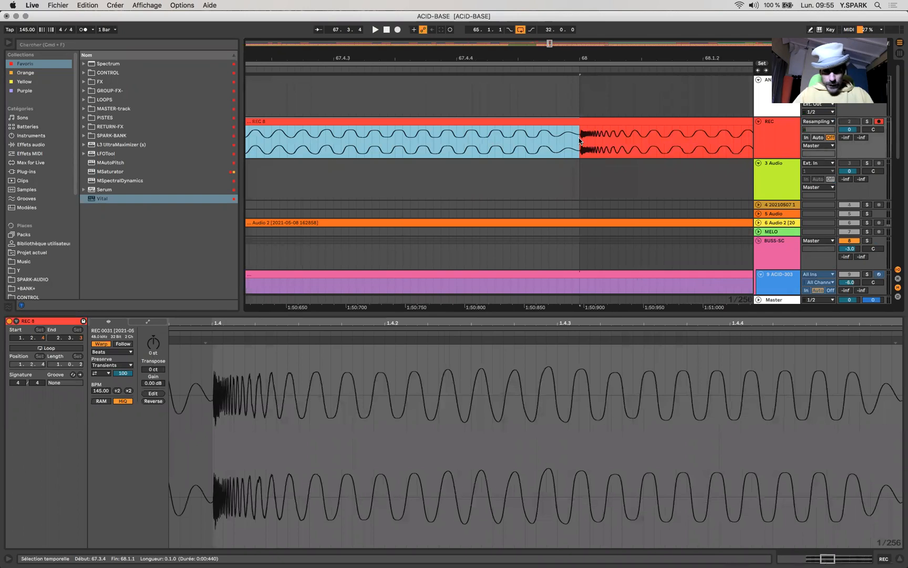
scroll(580, 141, "down", 3)
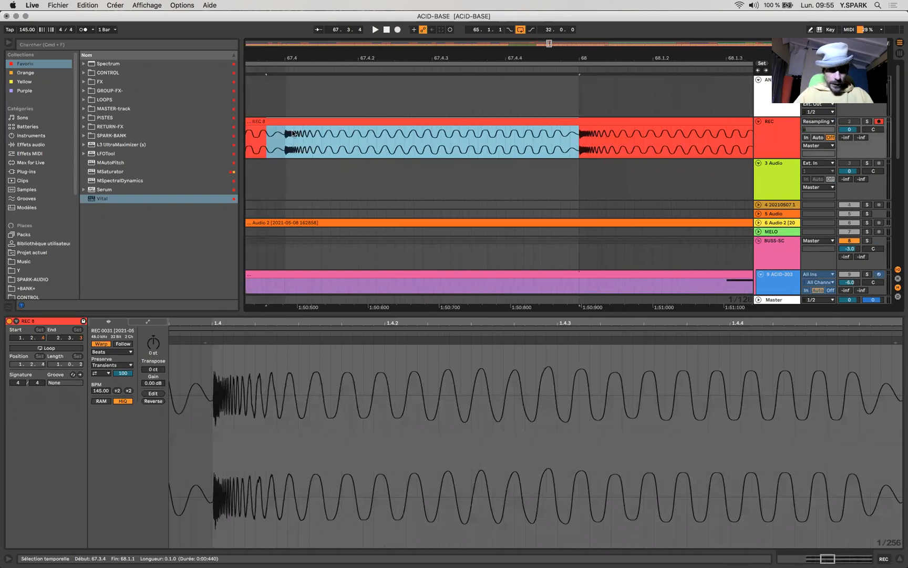
left_click_drag(285, 137, 404, 140)
left_click(577, 149, "shift")
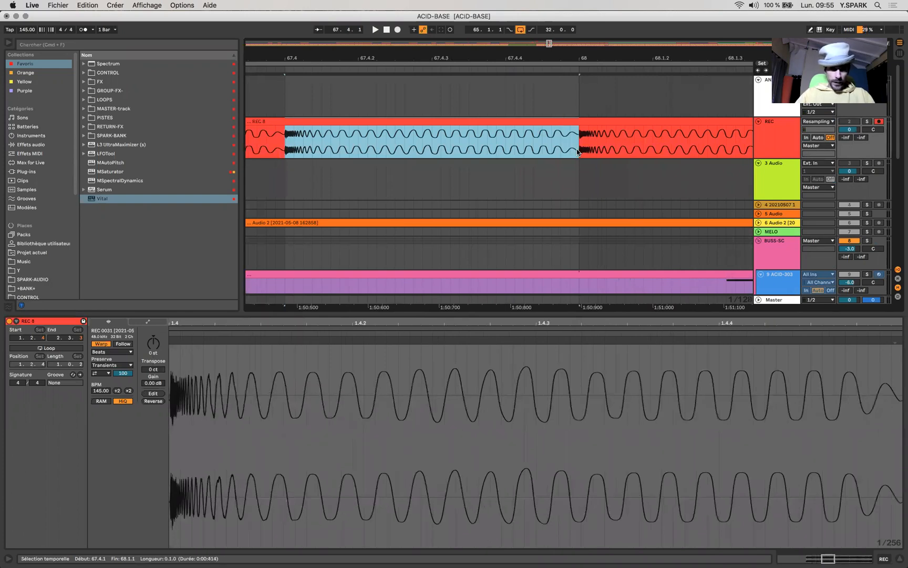
scroll(577, 149, "down", 5)
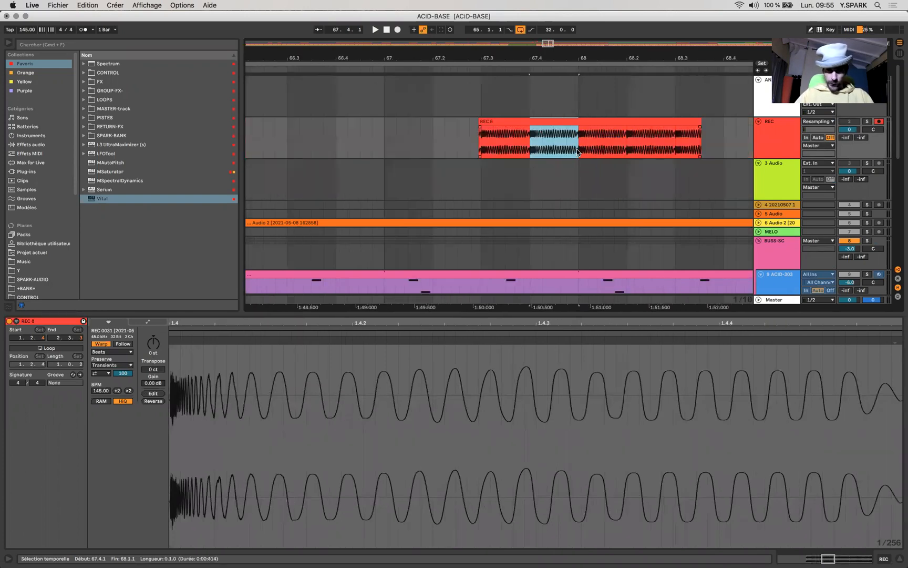
Delete both recorded clips on the REC track within the range 64.4.1 to 69.4.1.
scroll(442, 171, "down", 8)
left_click(338, 139)
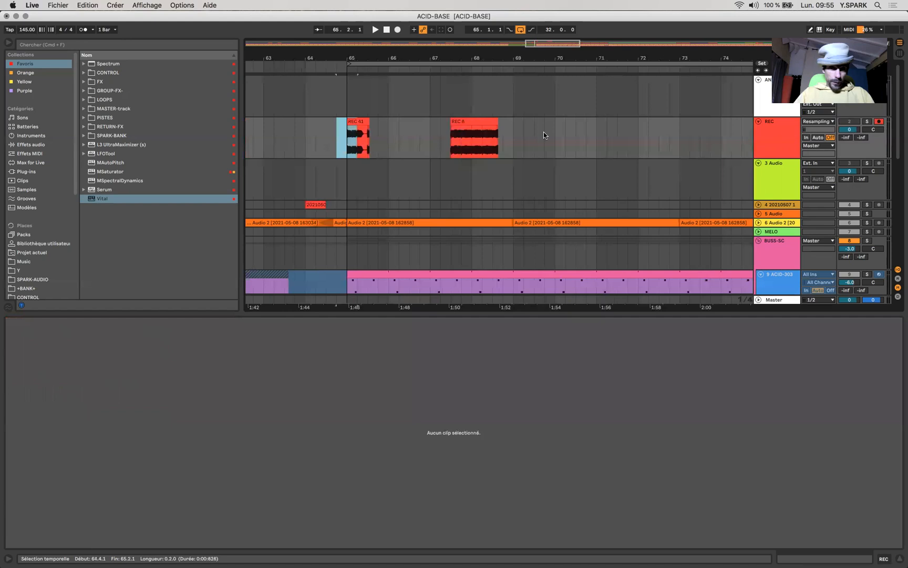
left_click(544, 132, "shift")
key("Delete")
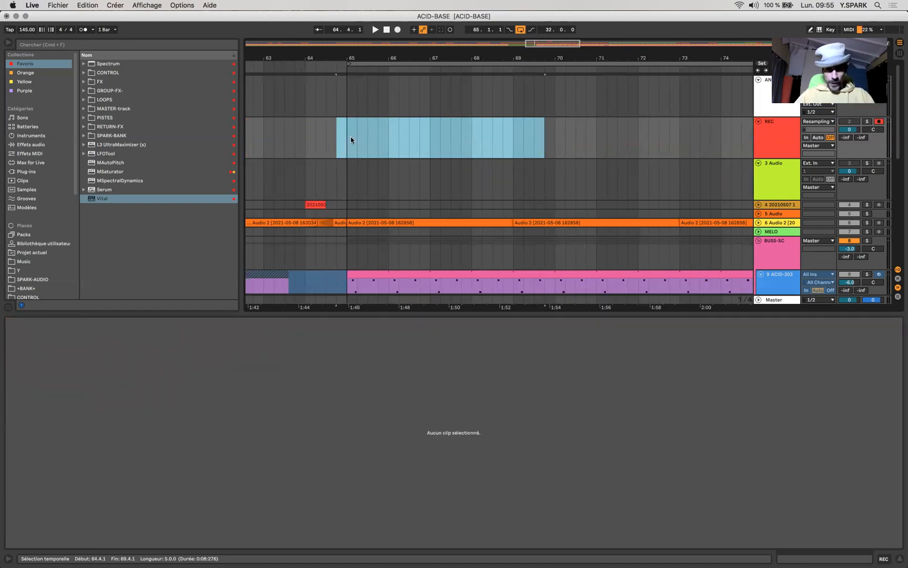
Turn off solo on the KICK-ACID and SUB tracks.
scroll(350, 137, "down", 8)
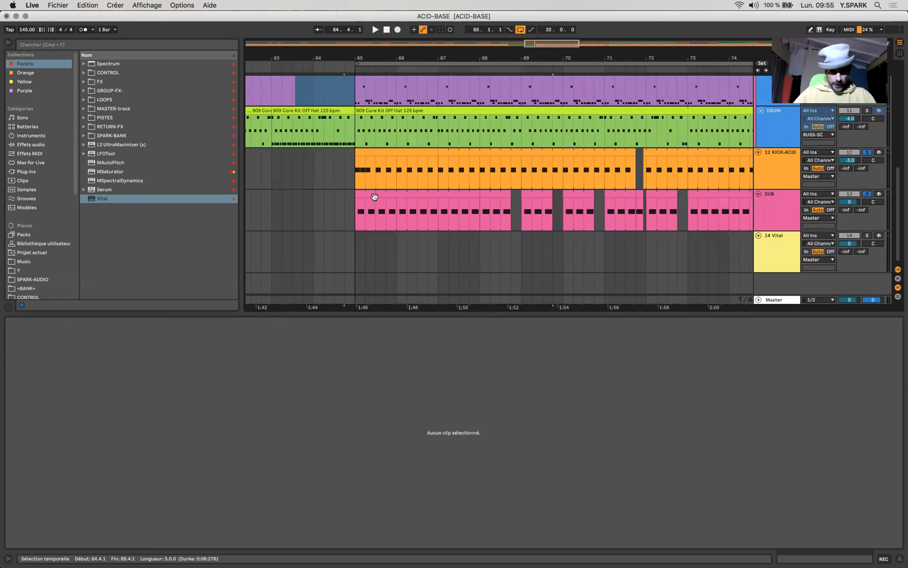
left_click(374, 196)
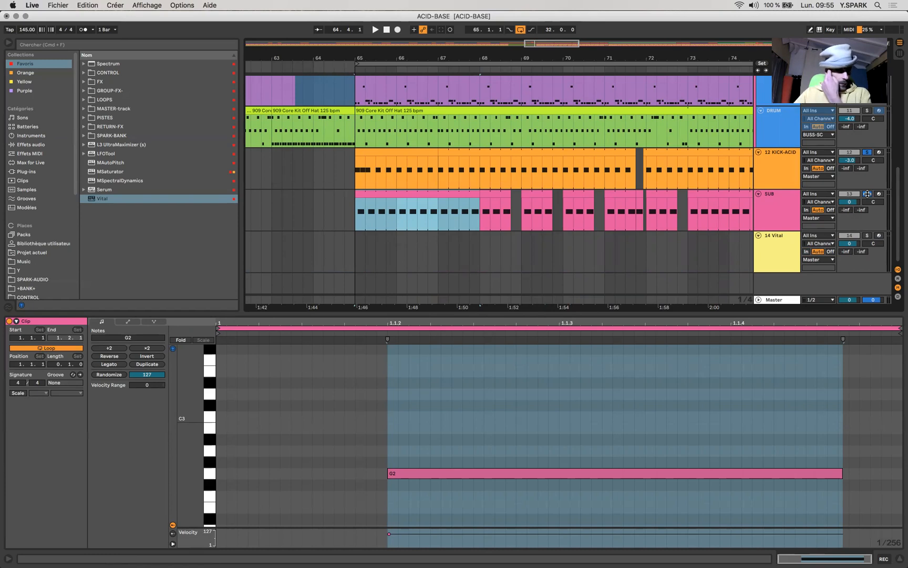
left_click(868, 152)
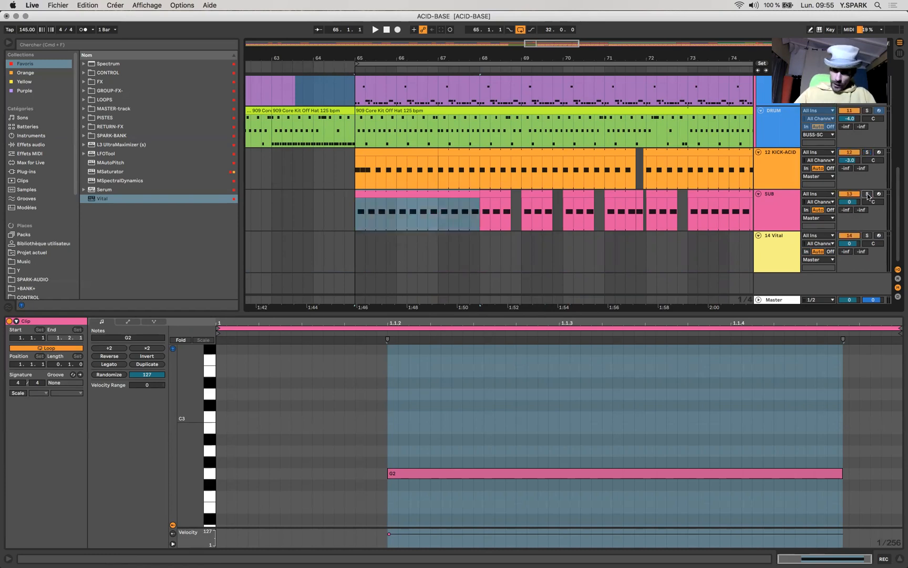
Move the SUB track's MIDI clips between bars 65 and 97 down to the 14 Vital track, keeping their timing.
left_click(410, 195)
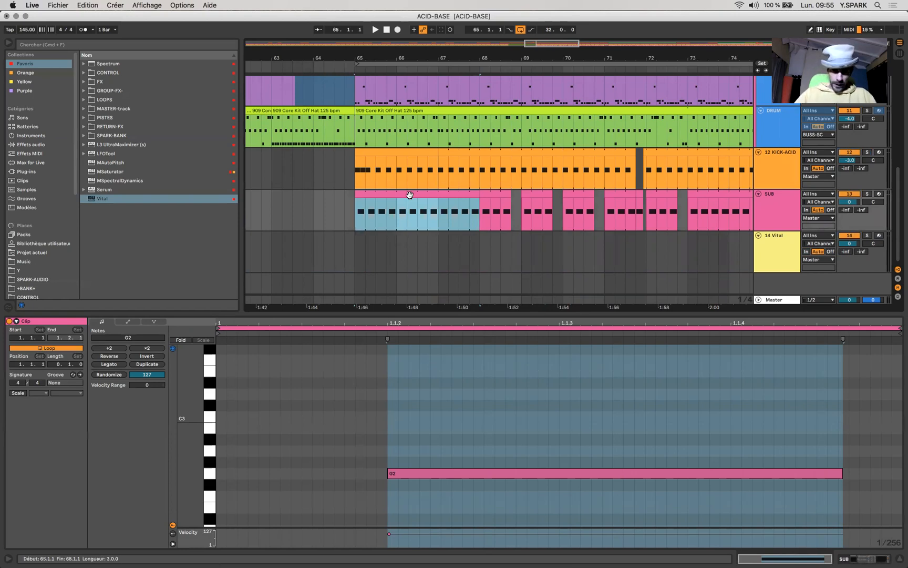
scroll(409, 195, "down", 5)
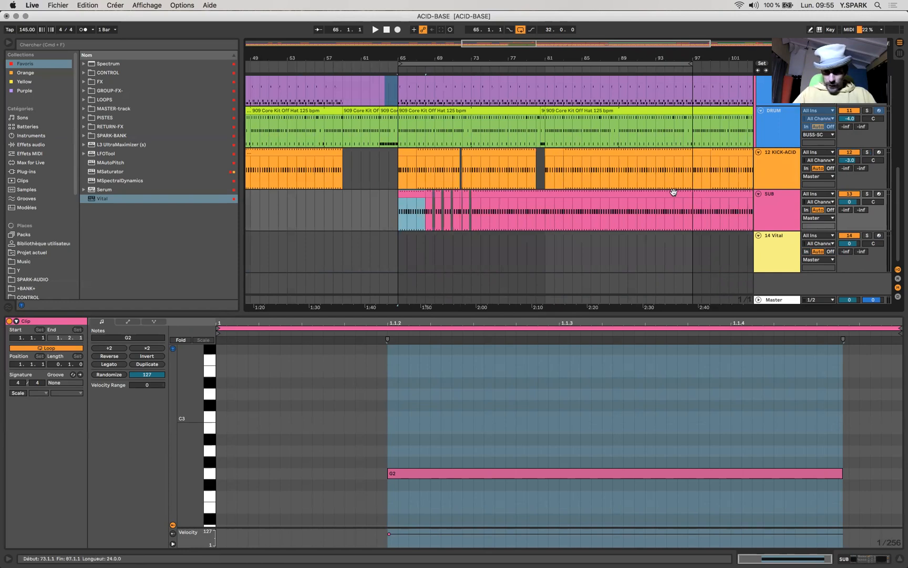
left_click(672, 196, "shift")
left_click(608, 261, "shift")
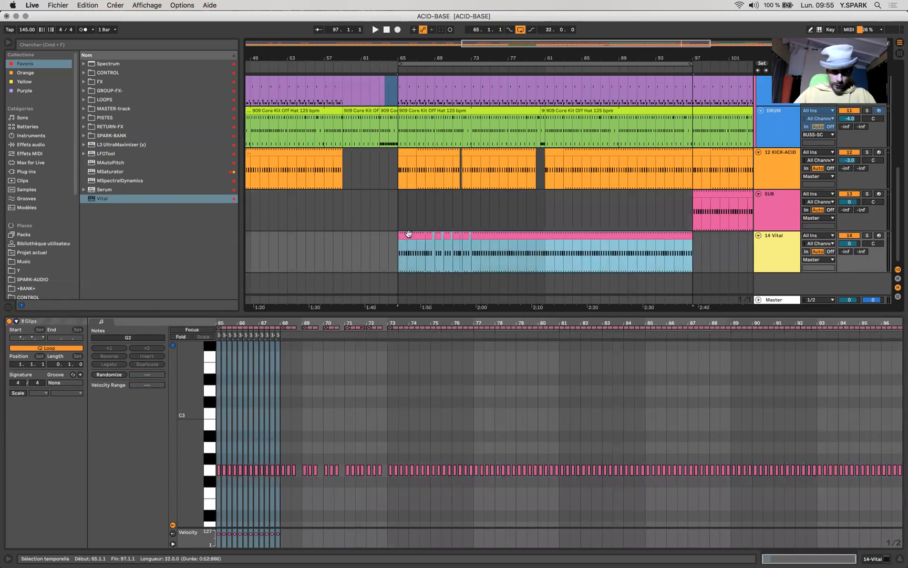
Inspect the G2 note in the first MIDI clip on the 14 Vital track.
left_click(408, 235)
left_click(372, 472)
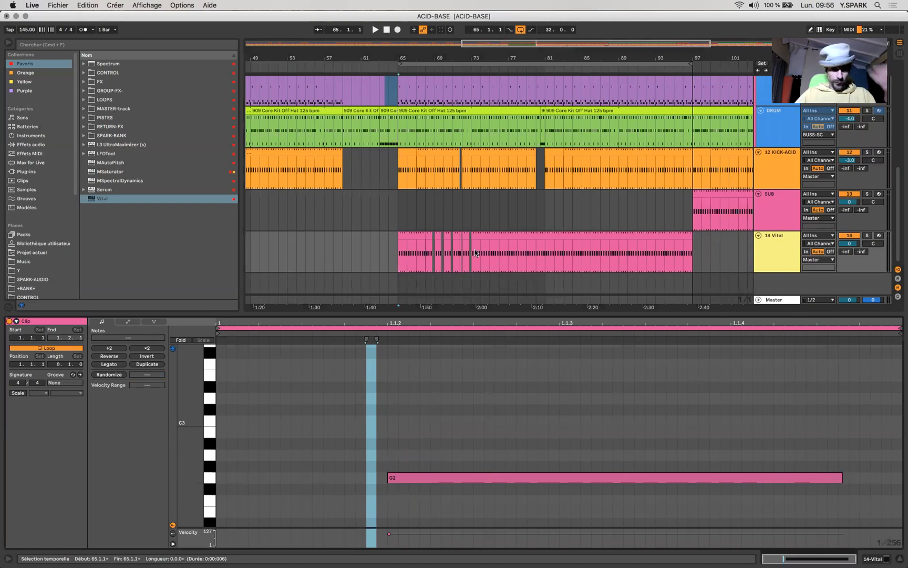
left_click(412, 234)
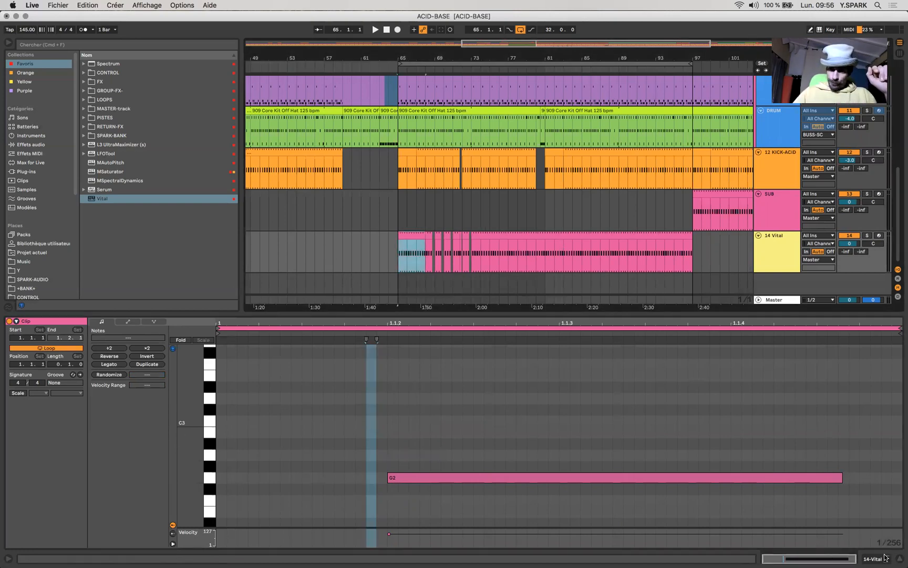
Open the Vital synth's window from the 14 Vital track and initialize its preset.
key("shift+Tab")
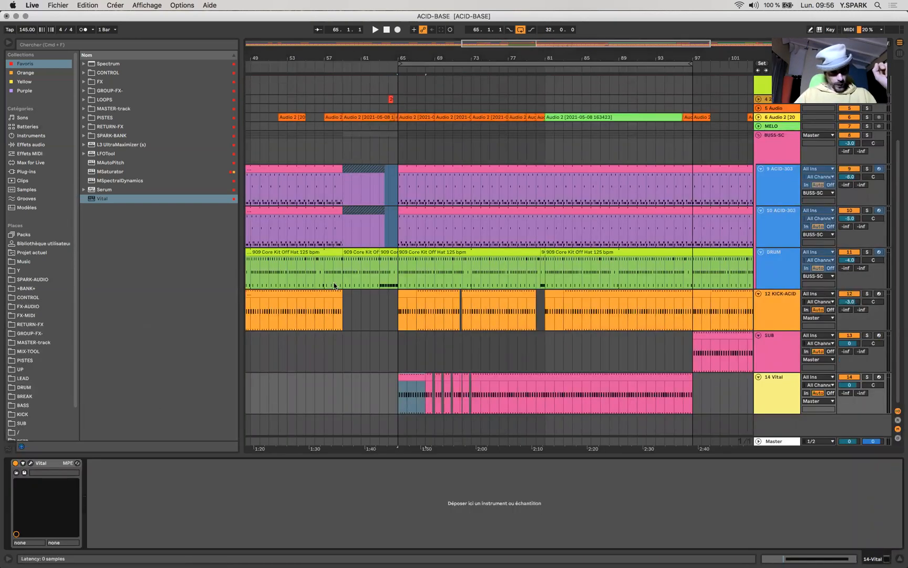
key("super+alt+p")
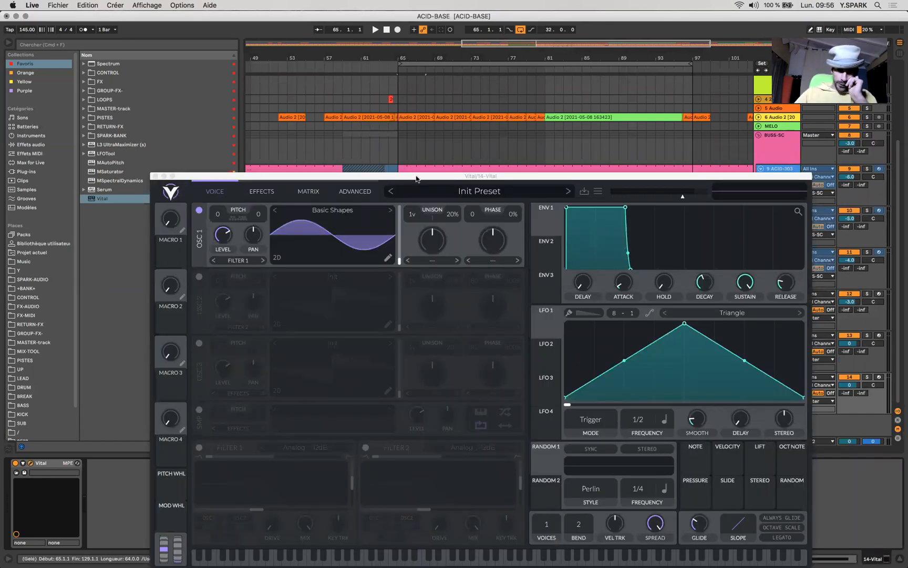
left_click_drag(415, 177, 383, 80)
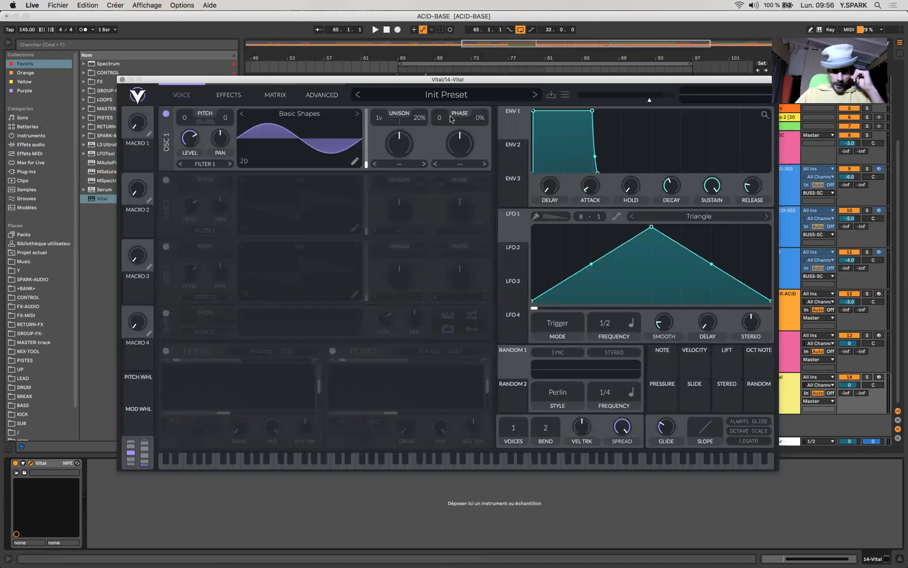
left_click(563, 96)
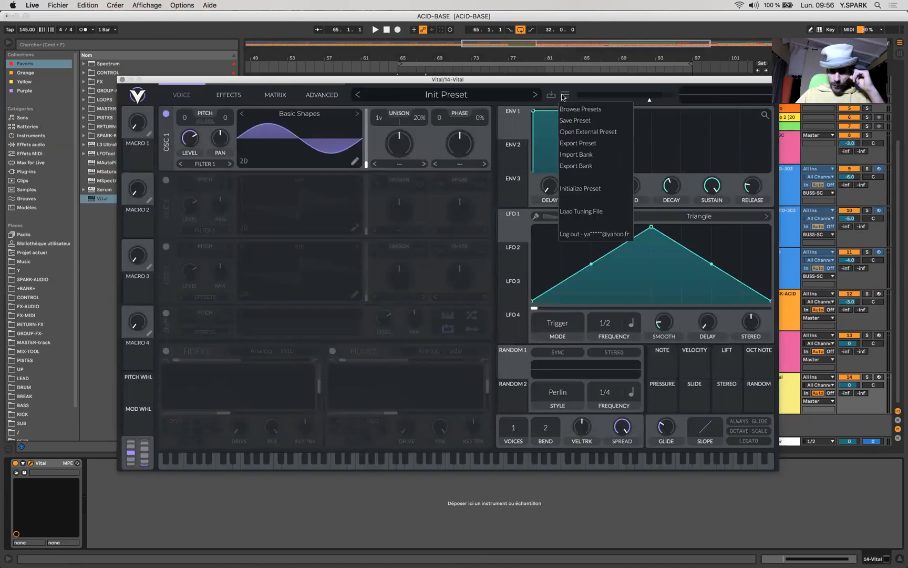
left_click(585, 192)
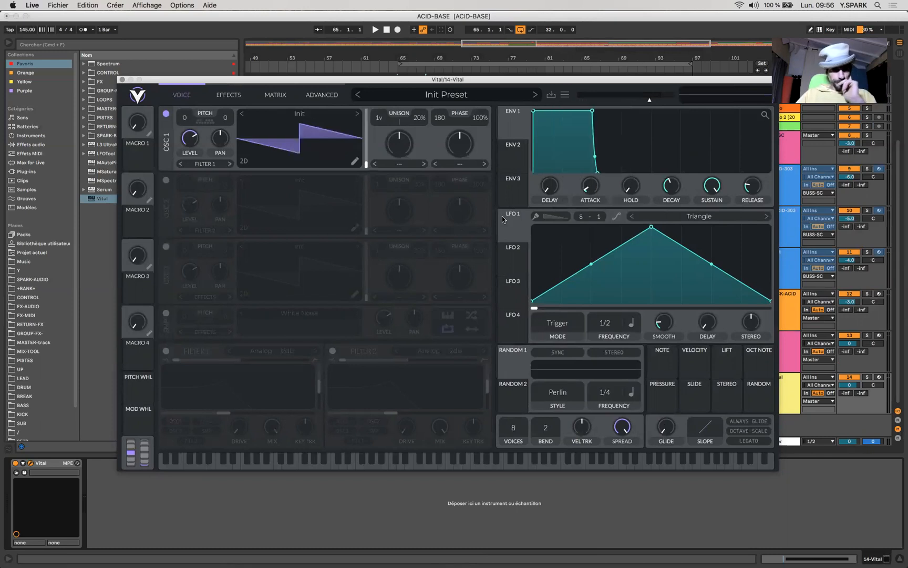
Set oscillator 1 to the Basic Shapes sine wave, with its phase at 0 and phase randomization at 0%.
left_click(357, 113)
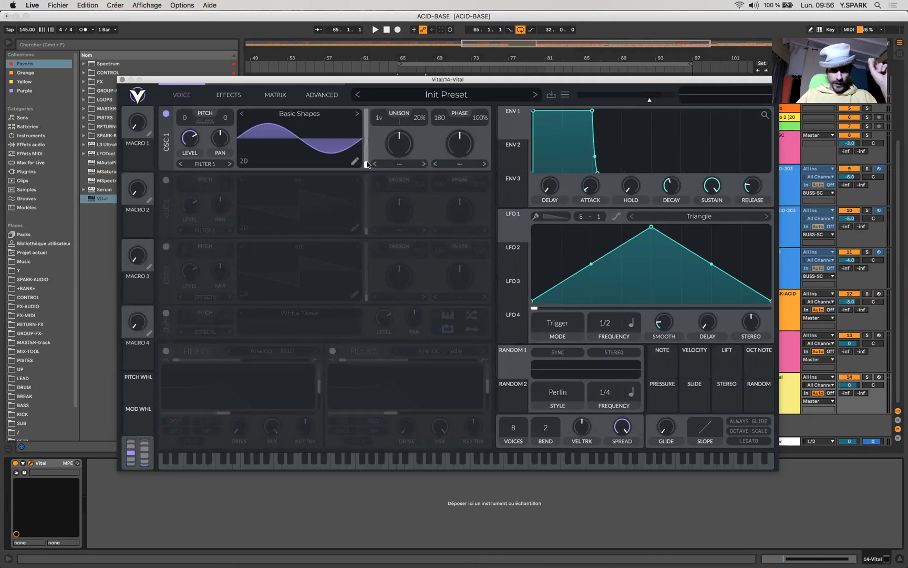
left_click_drag(442, 120, 442, 135)
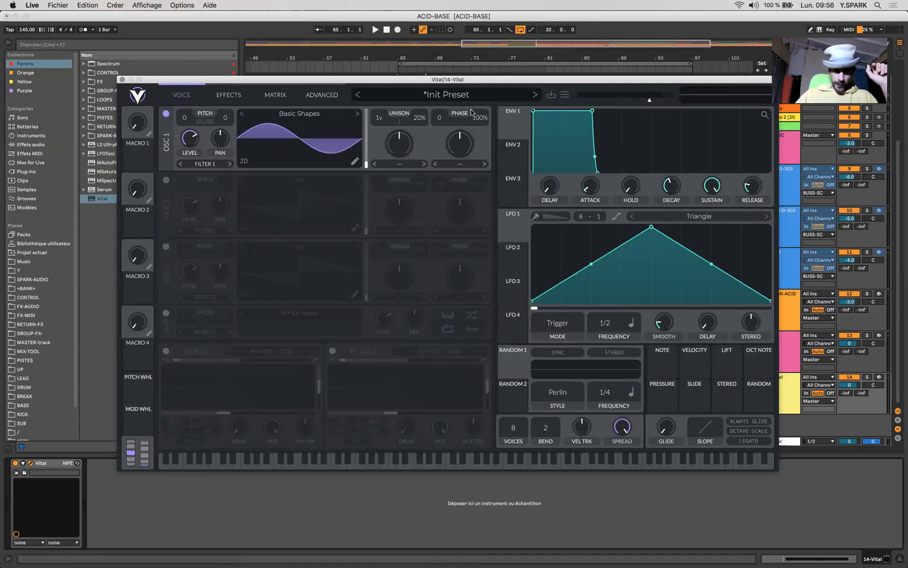
left_click_drag(482, 207, 482, 277)
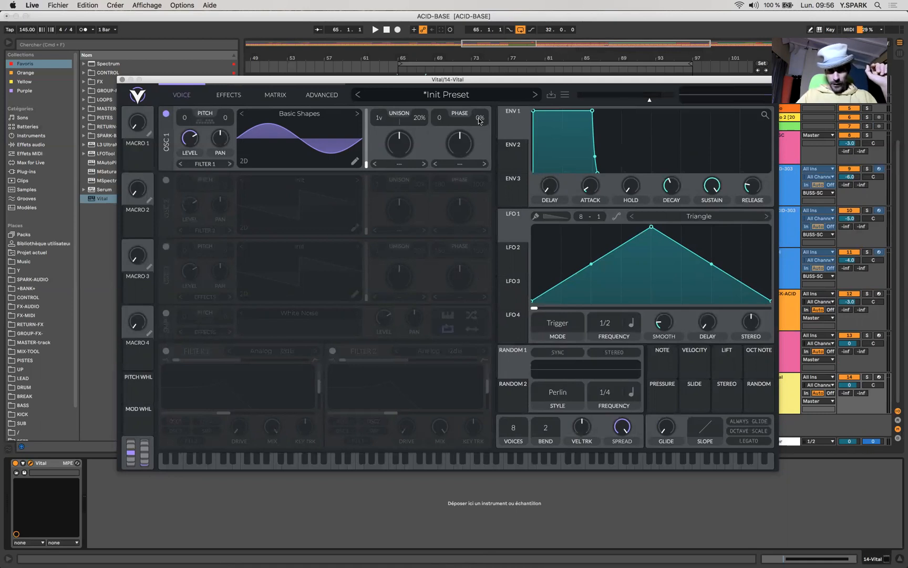
Limit the patch to 1 voice with a little glide, and transpose oscillator 1 by -24 semitones.
left_click_drag(524, 429, 518, 557)
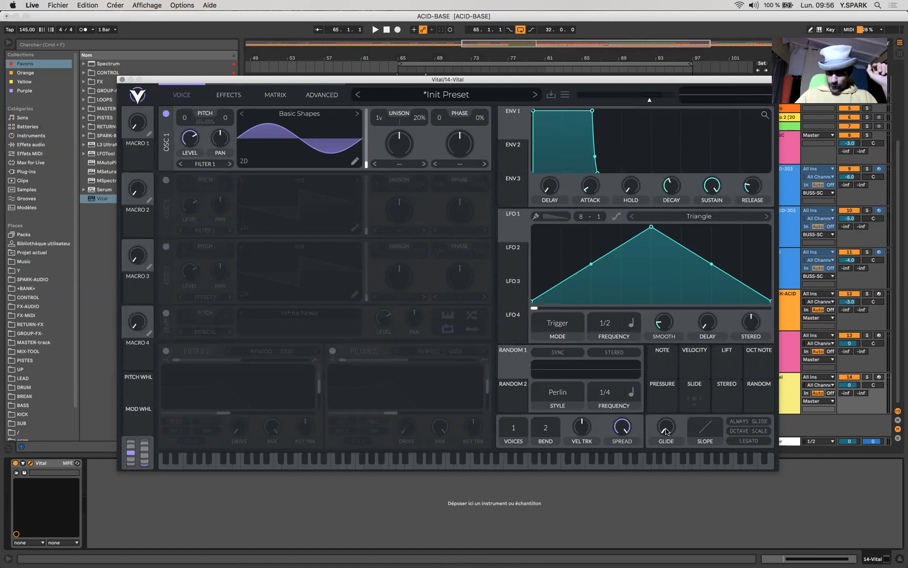
left_click_drag(664, 420, 662, 416)
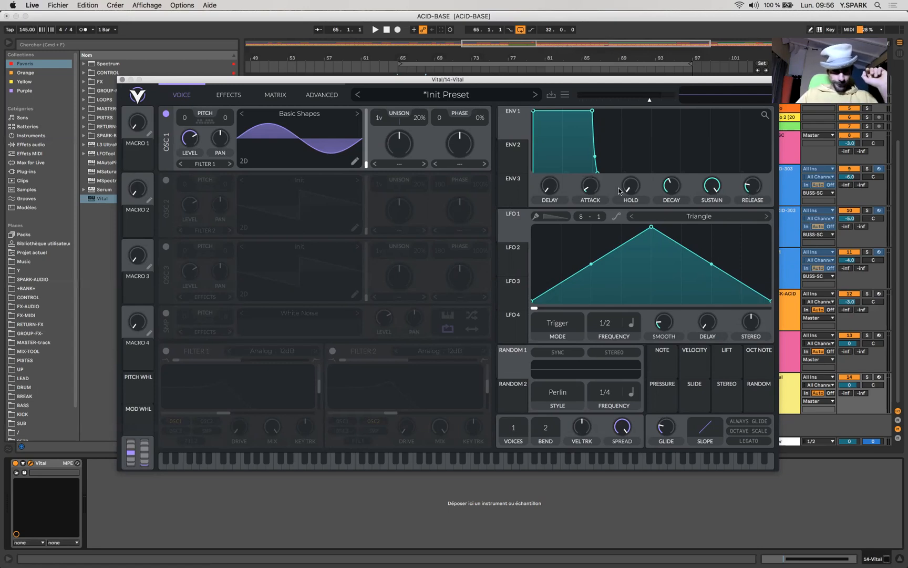
left_click_drag(185, 119, 186, 149)
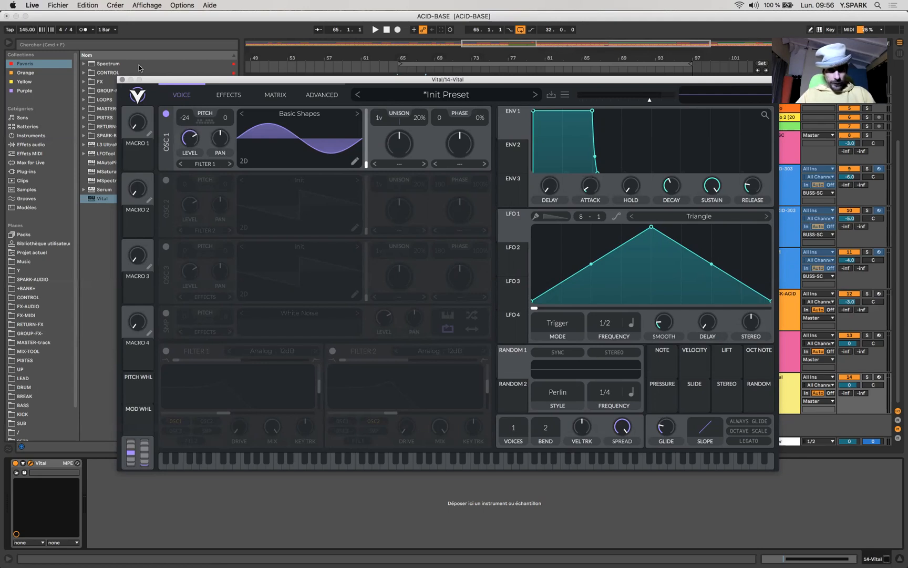
Enable Vital's Distortion effect with the Soft Clip type.
left_click(231, 98)
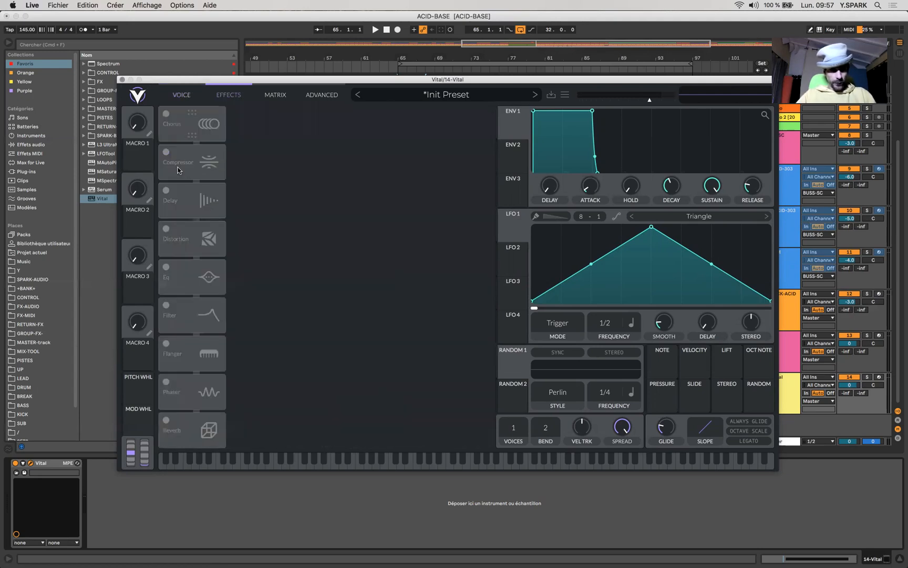
left_click(166, 230)
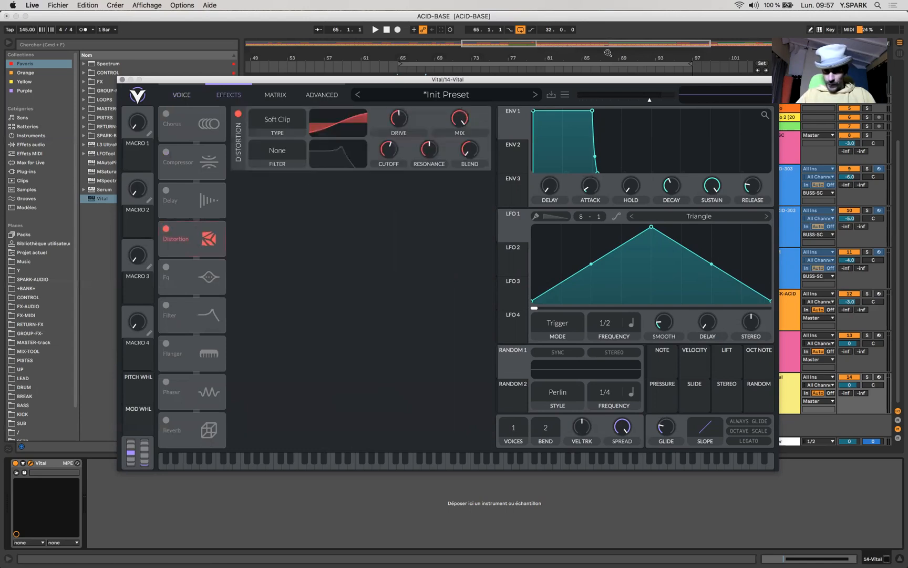
Solo the 14 Vital track and raise the distortion drive to about 5.7 dB while it plays.
left_click_drag(608, 81, 597, 446)
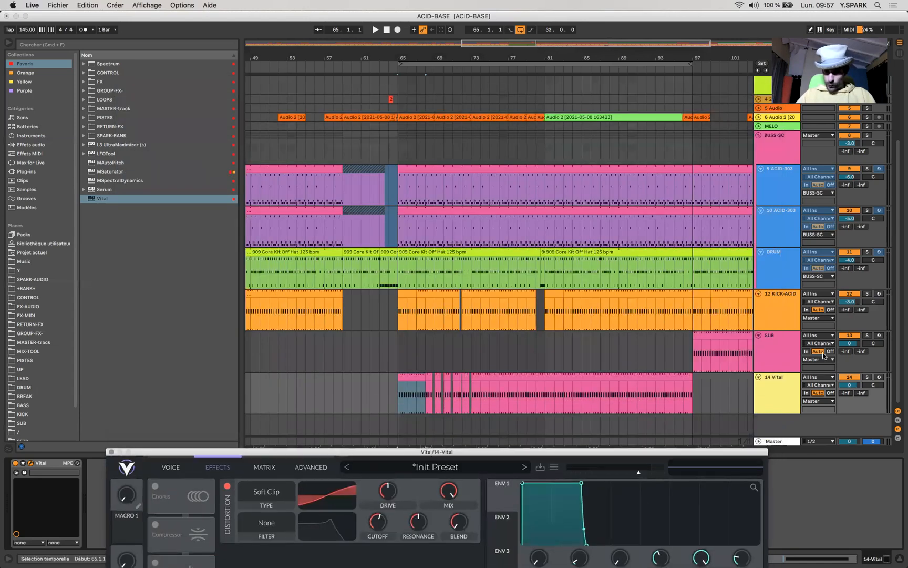
left_click(867, 377)
left_click_drag(440, 442, 413, 13)
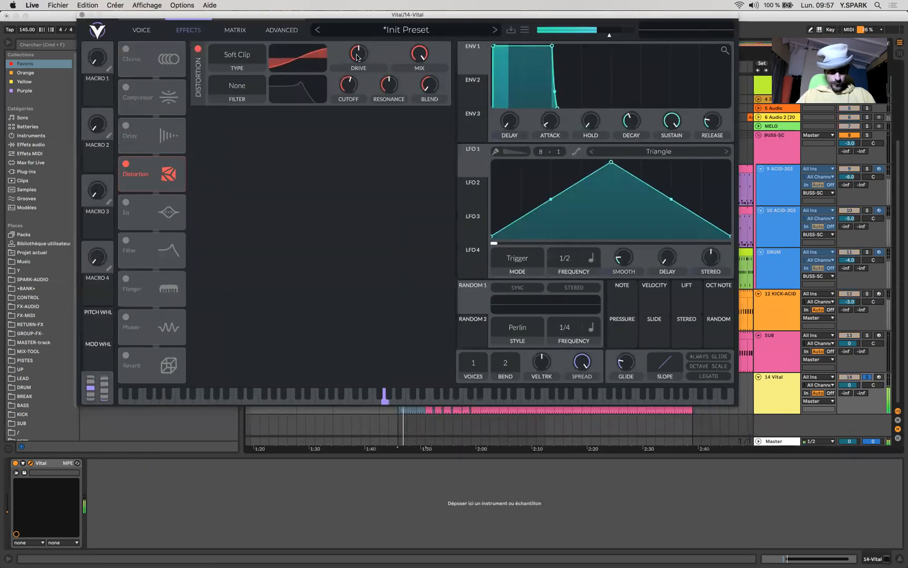
left_click_drag(364, 57, 355, 51)
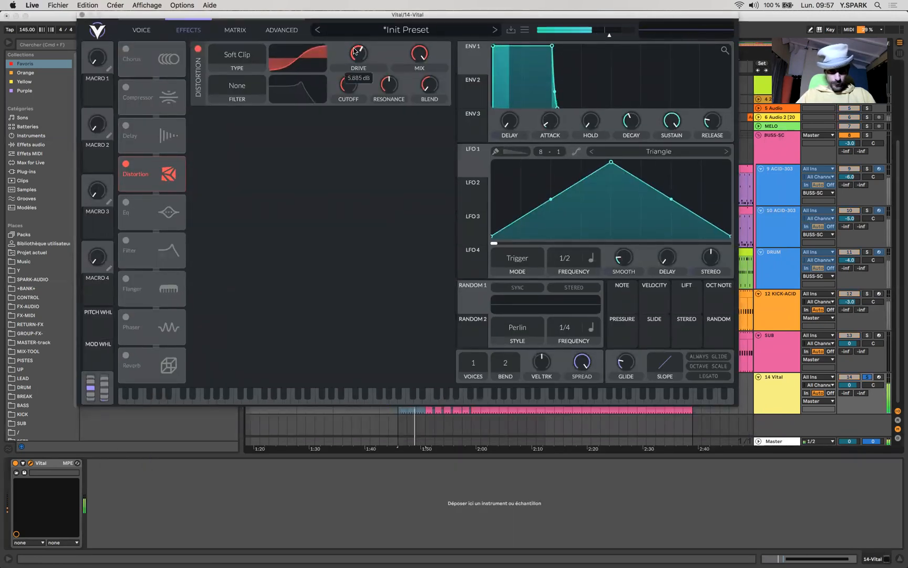
Extend the G2 note in the 14 Vital clip at bar 65 so it fills the whole one-beat loop.
left_click_drag(278, 15, 287, 463)
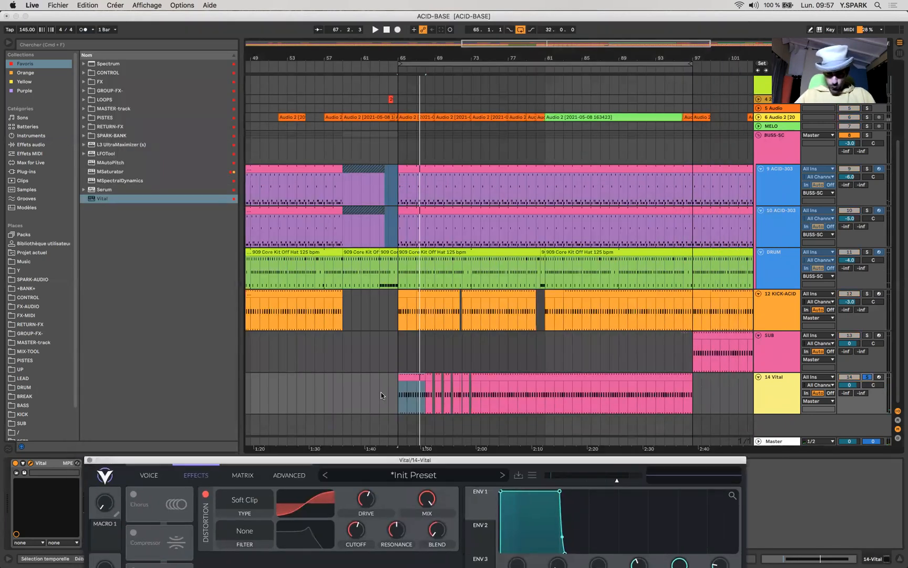
double_click(406, 377)
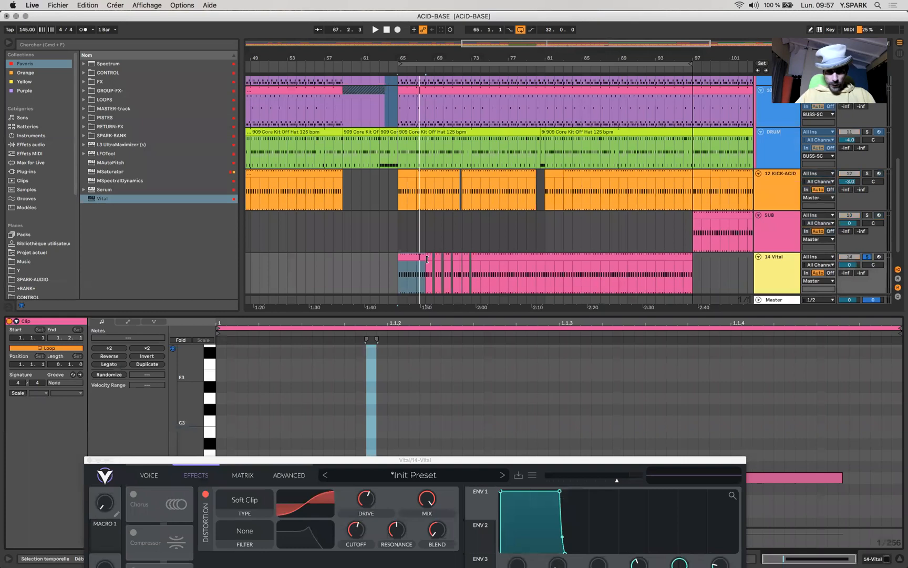
scroll(419, 253, "up", 5)
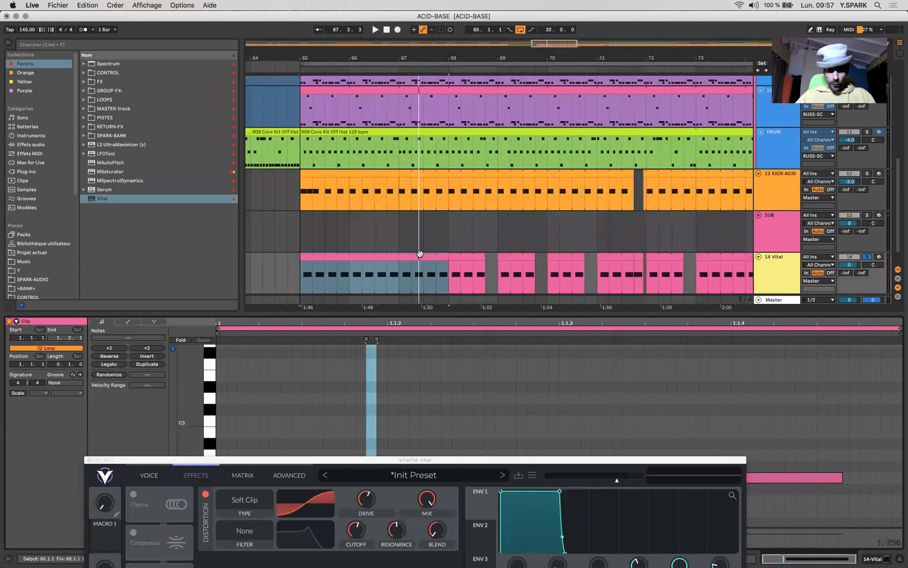
left_click_drag(389, 459, 386, 542)
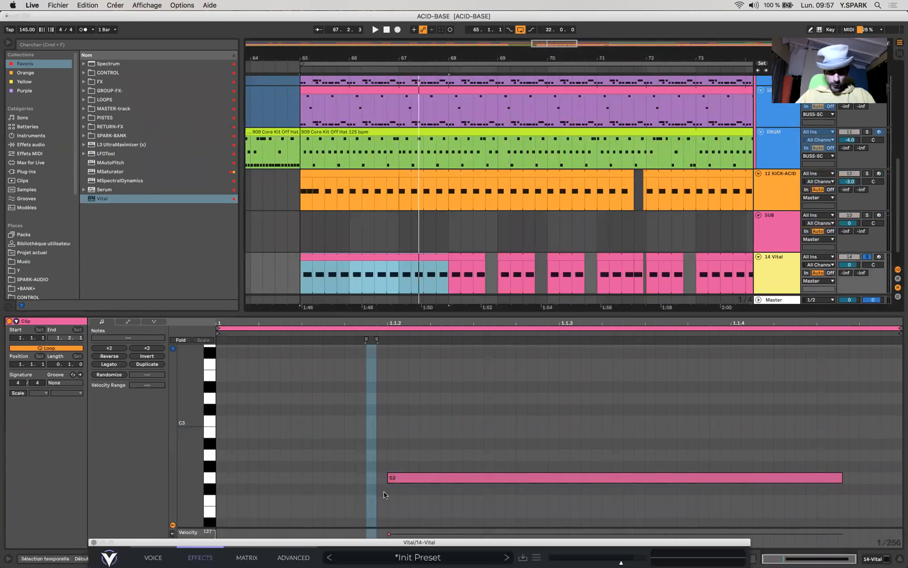
left_click(389, 477)
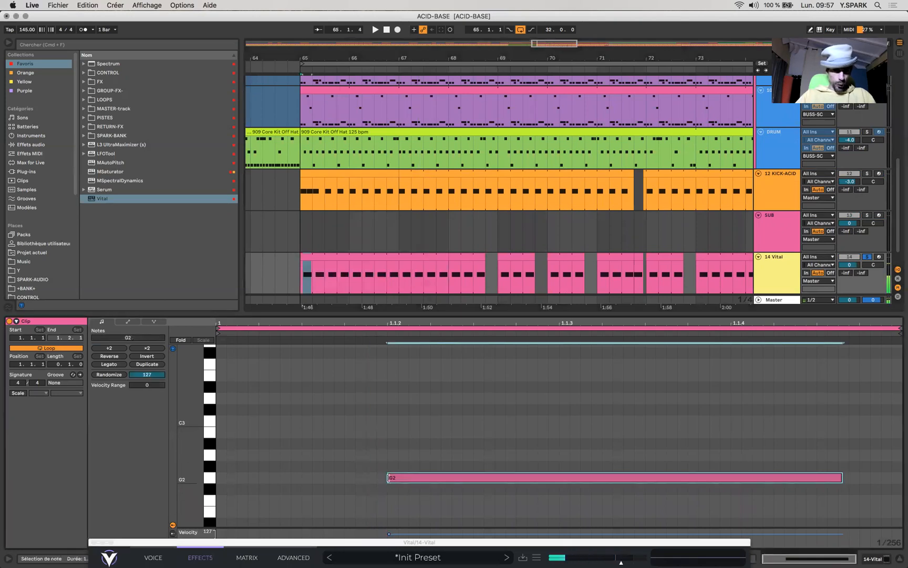
left_click_drag(388, 477, 217, 477)
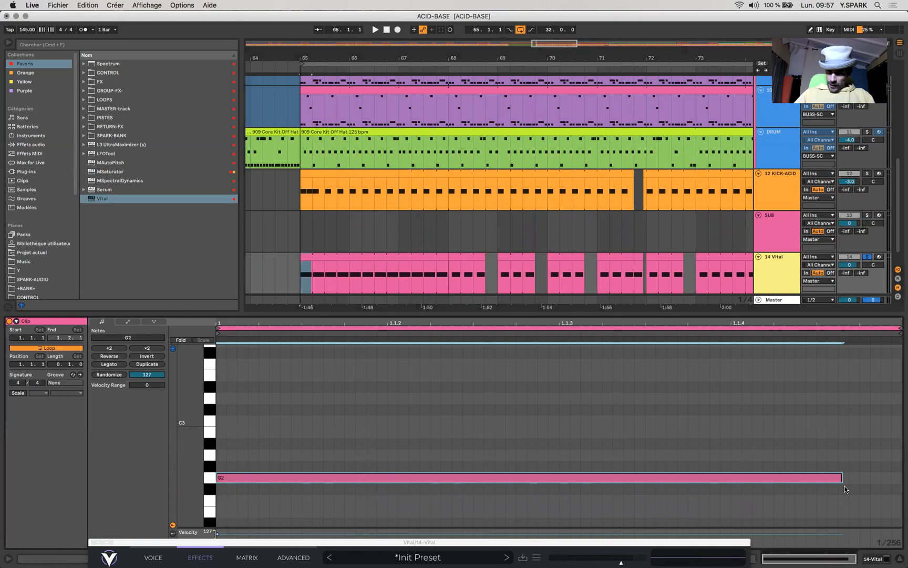
left_click_drag(841, 477, 894, 473)
Copy the sidechain compressor rack from the SUB track onto the 14 Vital track.
left_click(545, 141)
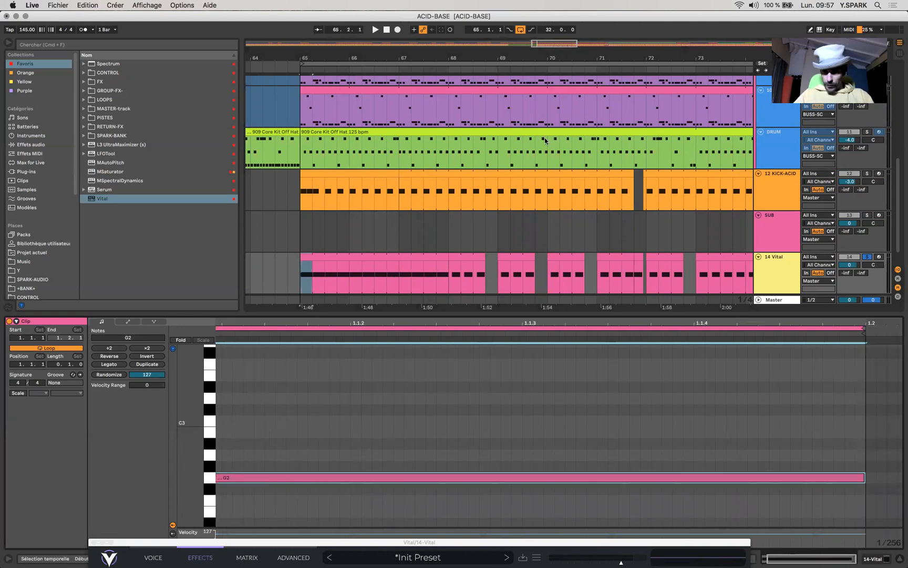
scroll(545, 141, "down", 3)
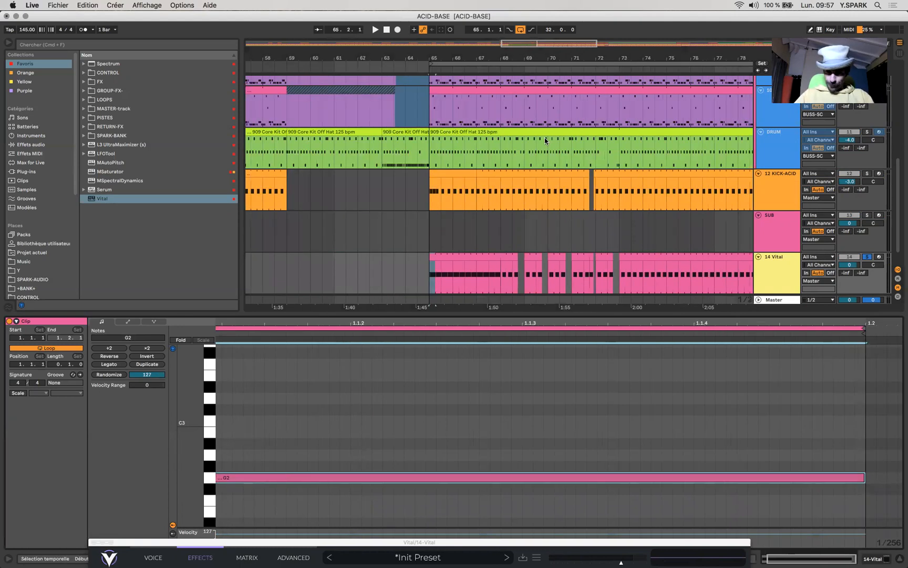
left_click(515, 233)
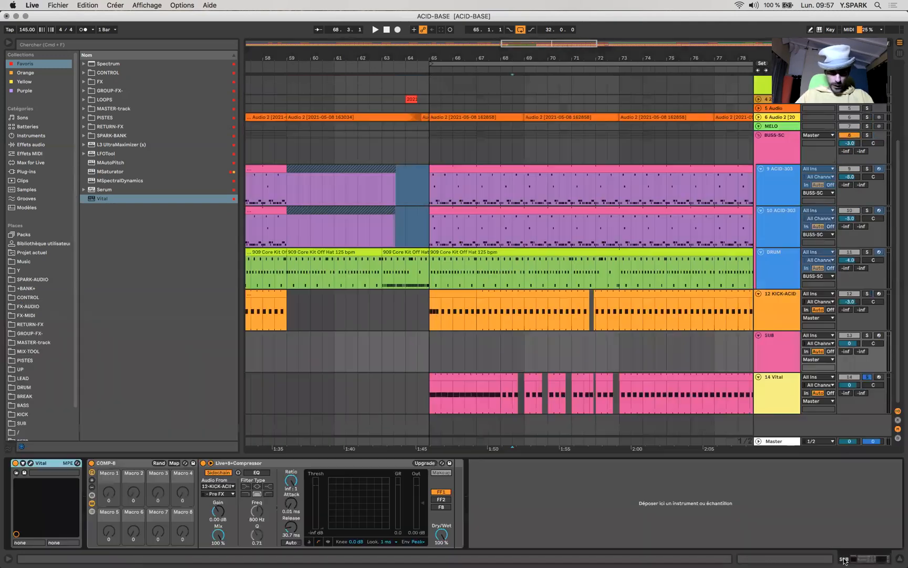
left_click(117, 463)
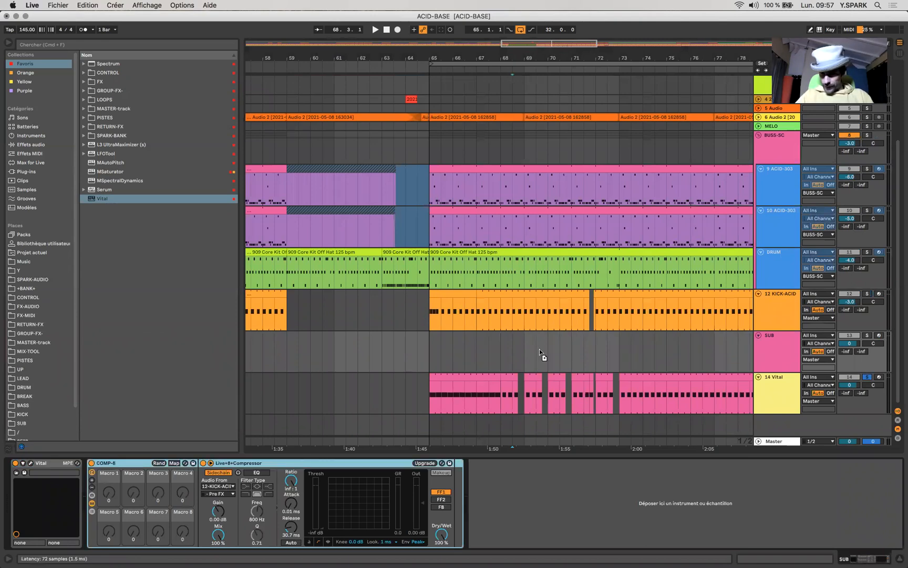
left_click(490, 381)
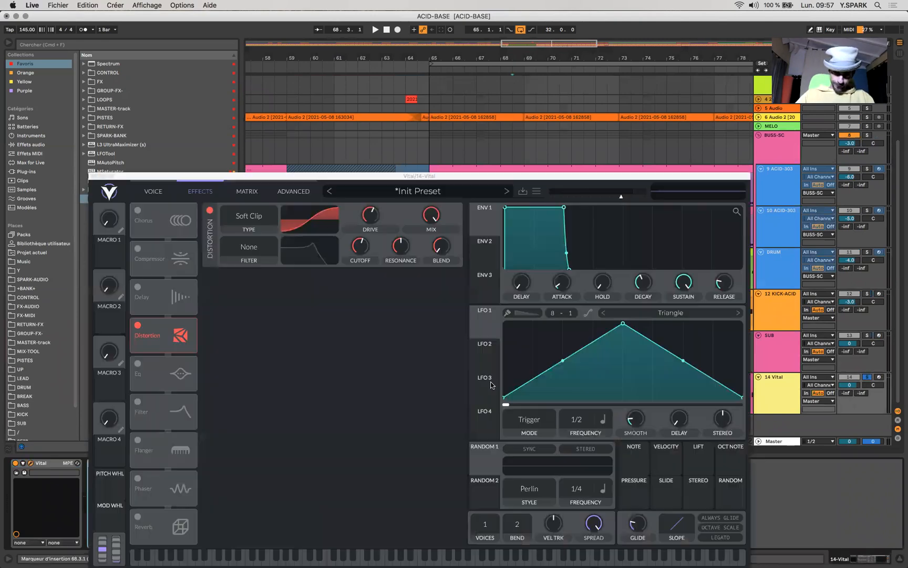
left_click_drag(354, 173, 814, 446)
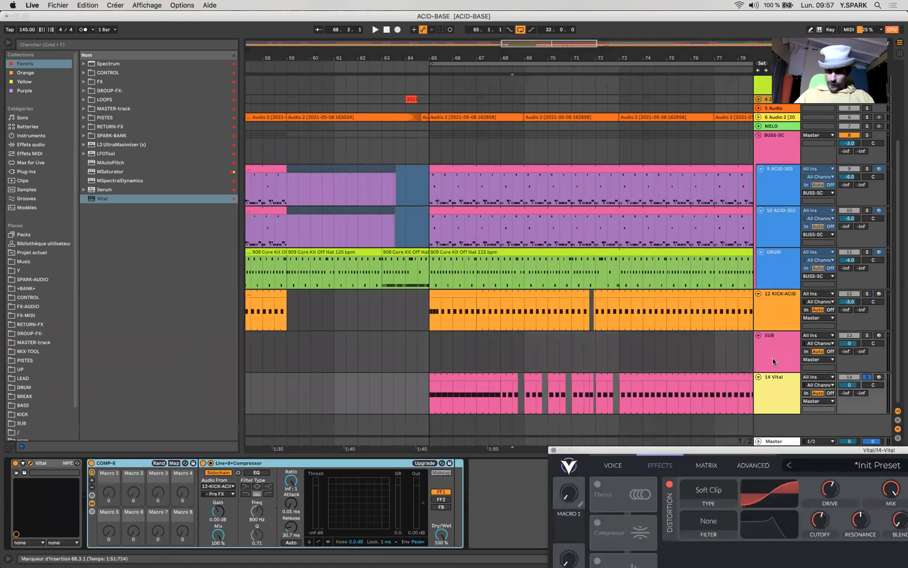
Solo 12 KICK-ACID instead of 14 Vital and record it onto the REC track from 65.3.1.
left_click(867, 376)
left_click(868, 293)
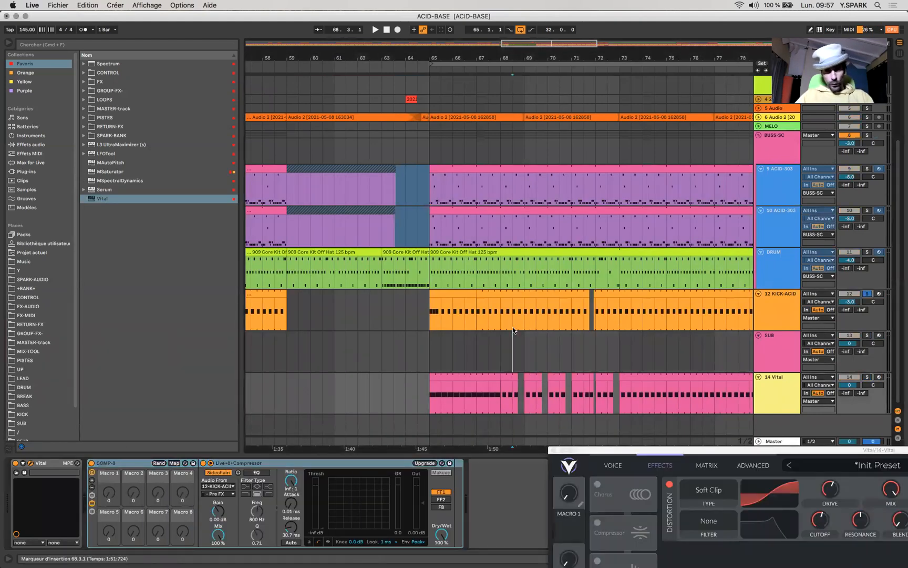
scroll(514, 330, "up", 3)
left_click(437, 368)
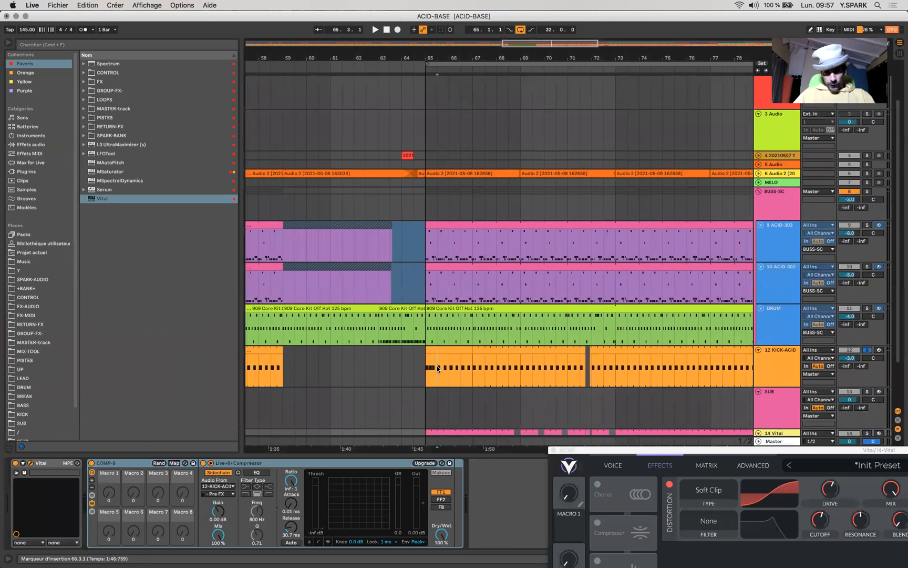
scroll(438, 368, "up", 3)
left_click(398, 30)
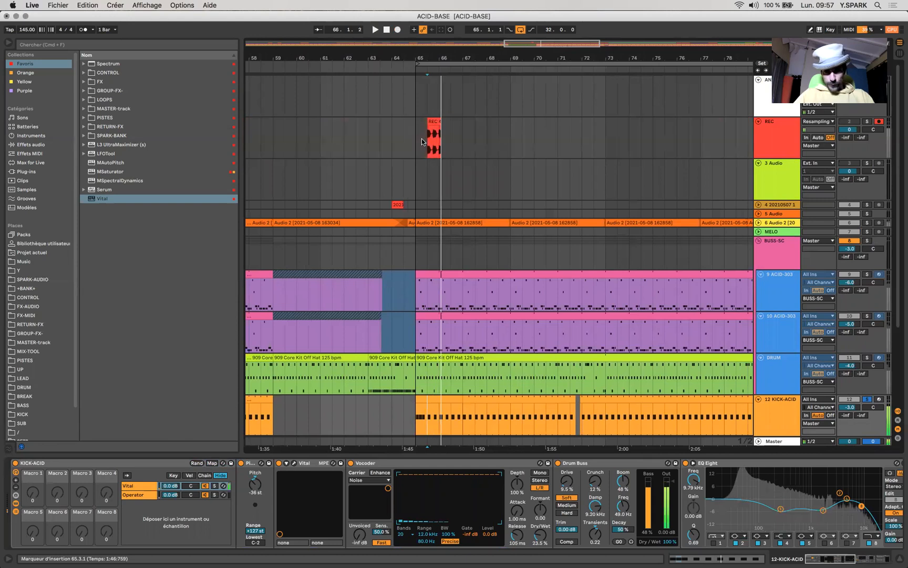
Examine the gap between kicks in the REC 42 waveform, selecting 65.3.3 to 65.4.1.
scroll(422, 142, "up", 5)
scroll(486, 149, "up", 3)
left_click(487, 146)
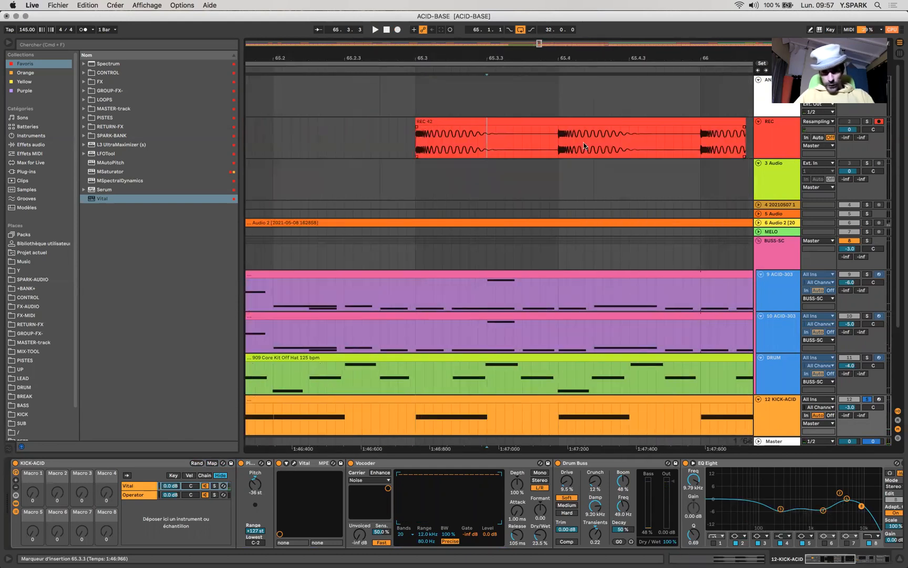
left_click(559, 147, "shift")
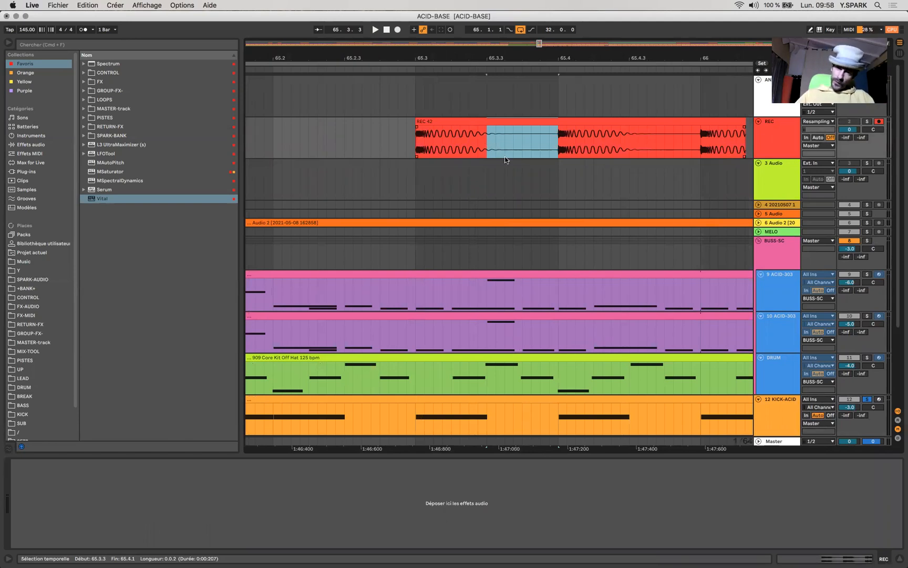
scroll(505, 160, "down", 5)
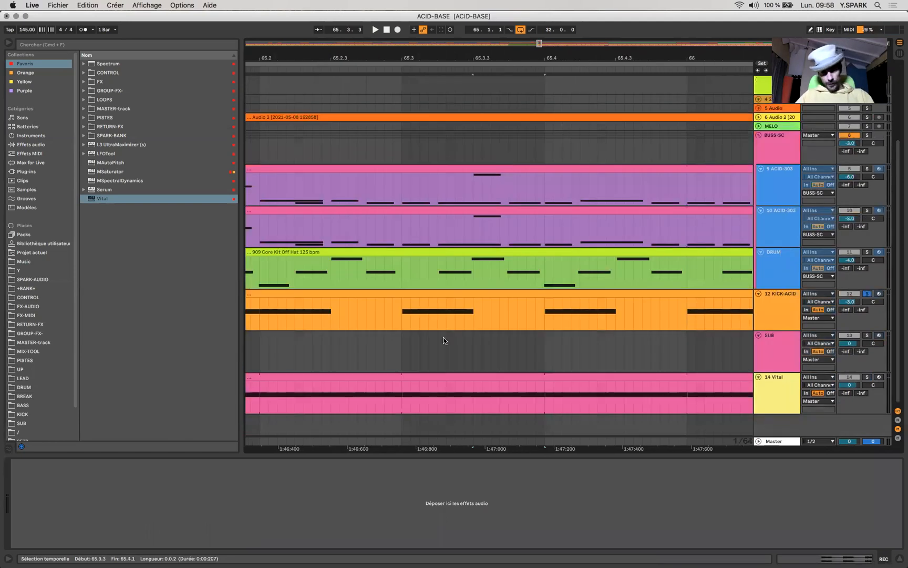
Hide the Vital plug-in window to uncover the arrangement.
left_click(408, 404)
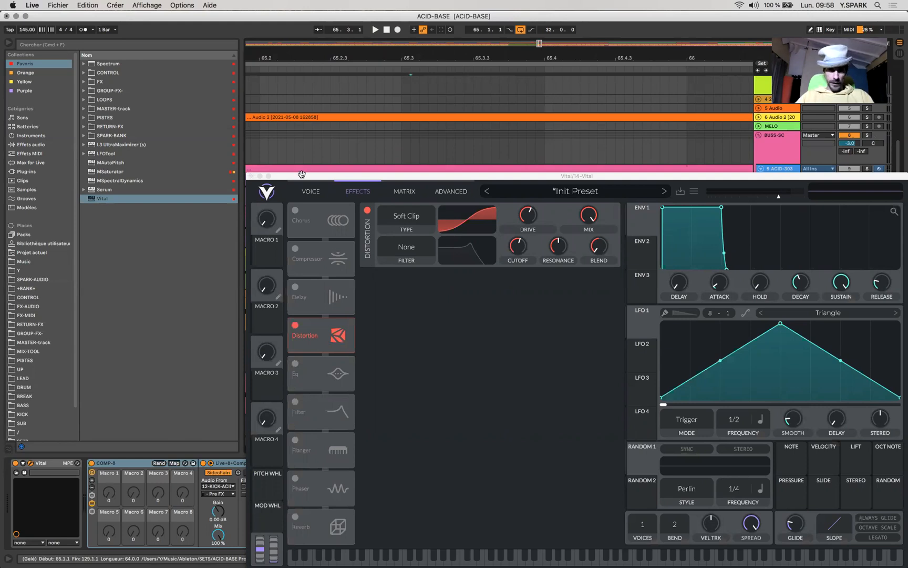
left_click_drag(301, 174, 463, 501)
left_click_drag(431, 497, 196, 158)
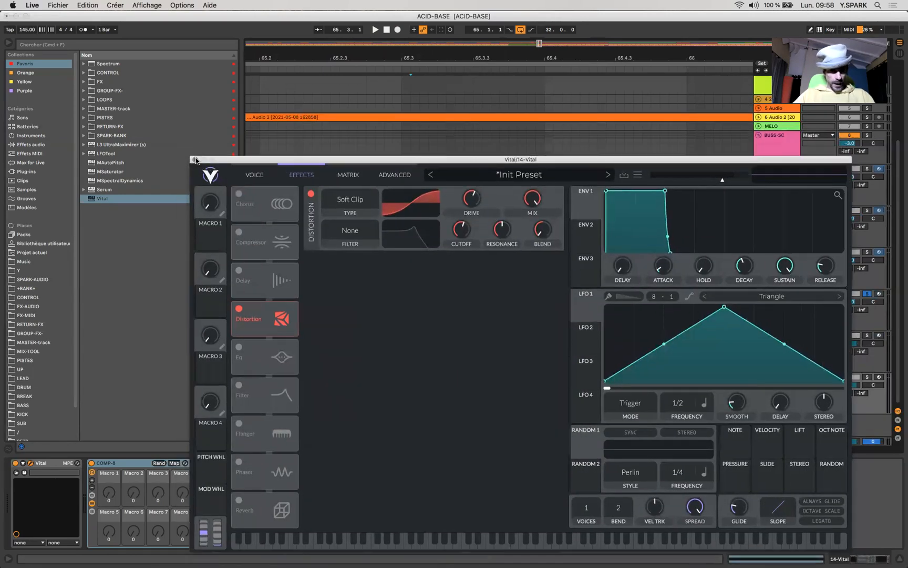
key("super+alt+p")
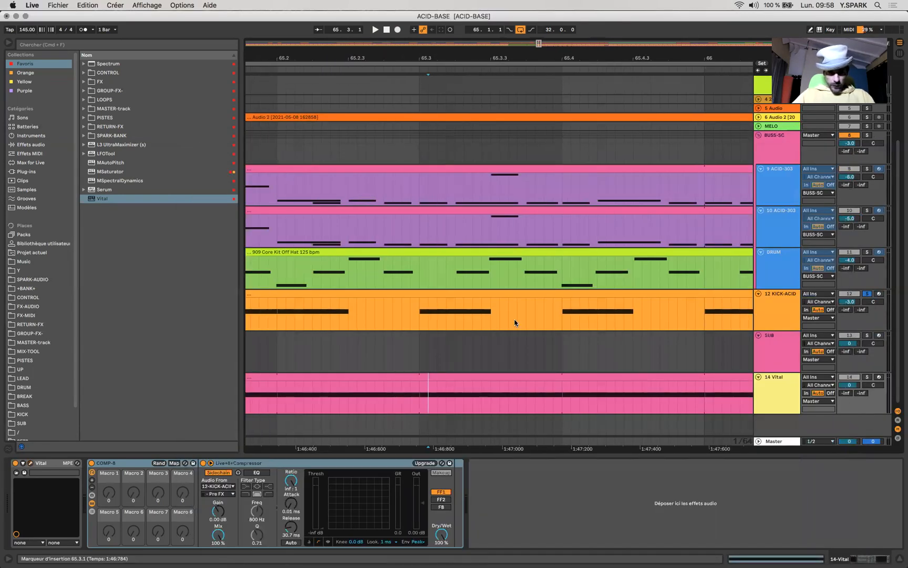
Fold the BUSS-SC, SUB and 12 KICK-ACID tracks so REC and 14 Vital are in view together.
scroll(513, 318, "down", 5)
left_click(487, 375)
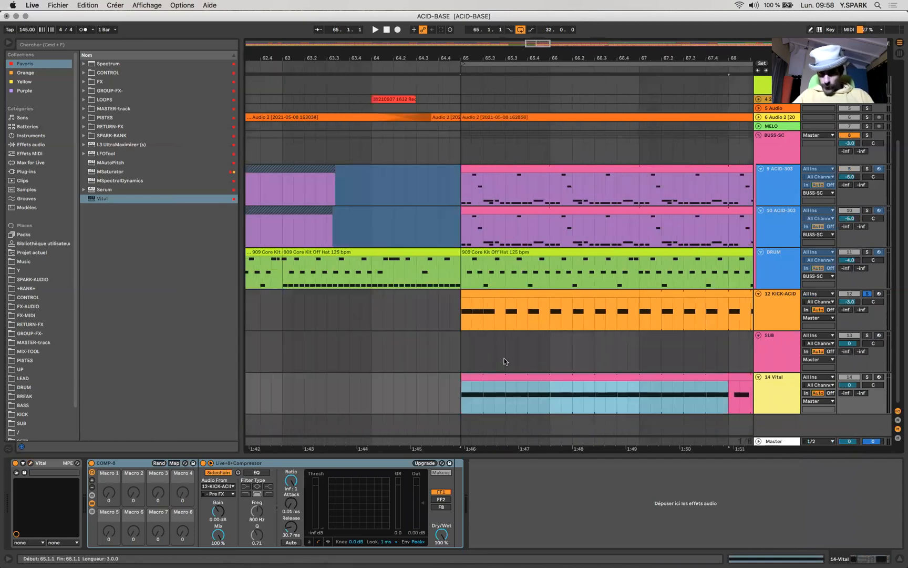
left_click(759, 137)
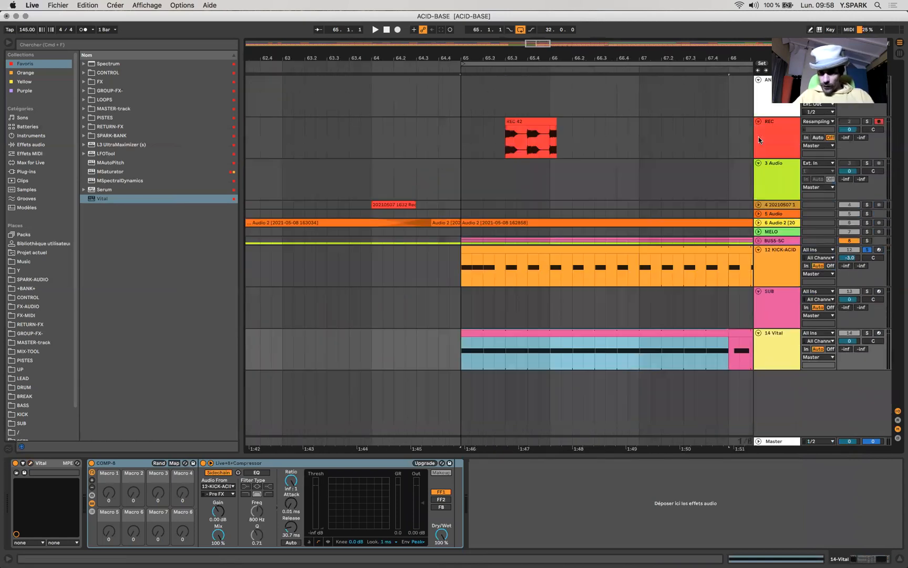
left_click(759, 293)
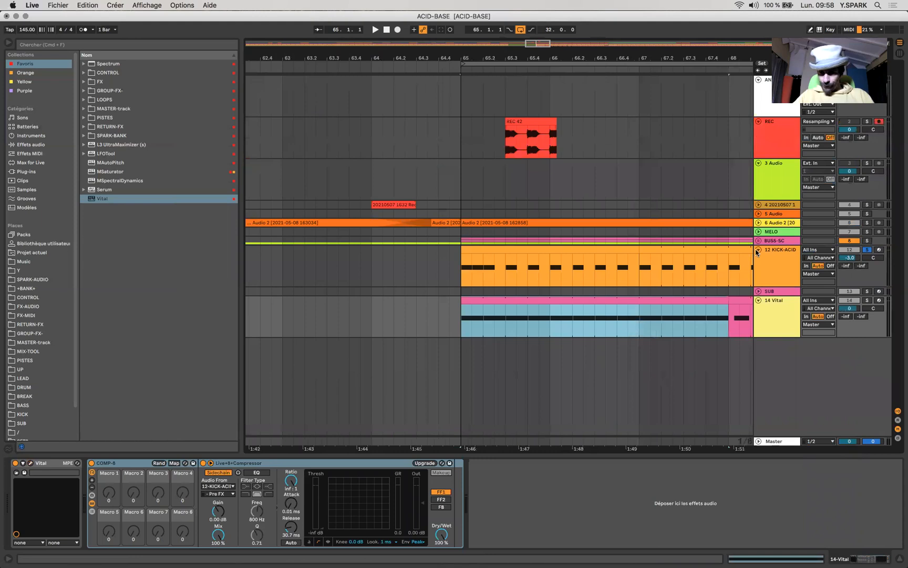
left_click(757, 250)
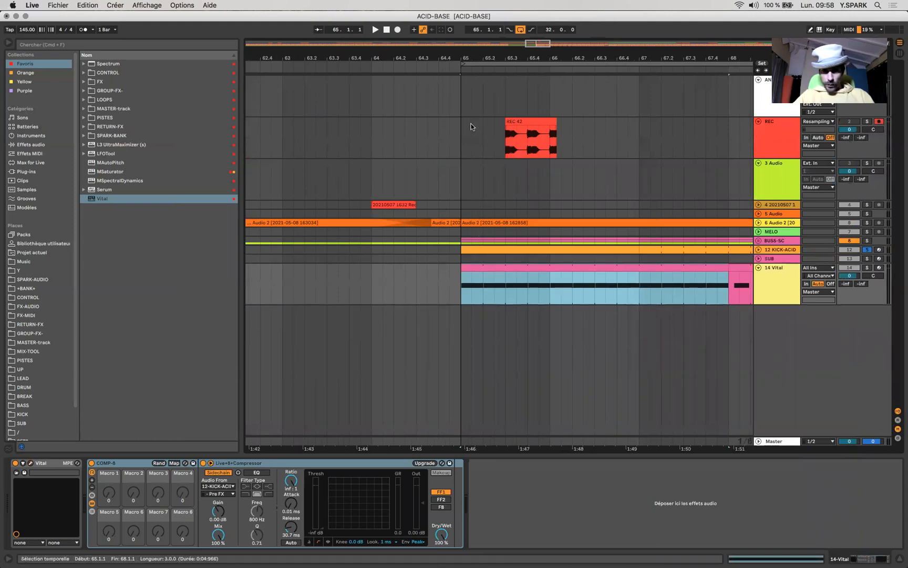
Select bar 66 on the REC track and set the loop from 66.1.1 to 67.1.1.
left_click(532, 136)
left_click_drag(551, 138, 632, 138)
key("super+l")
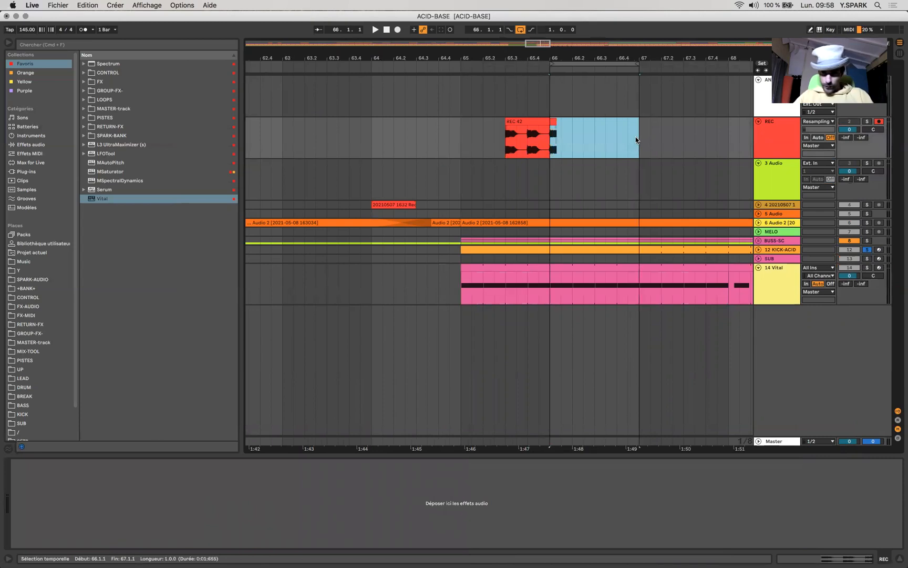
key("z")
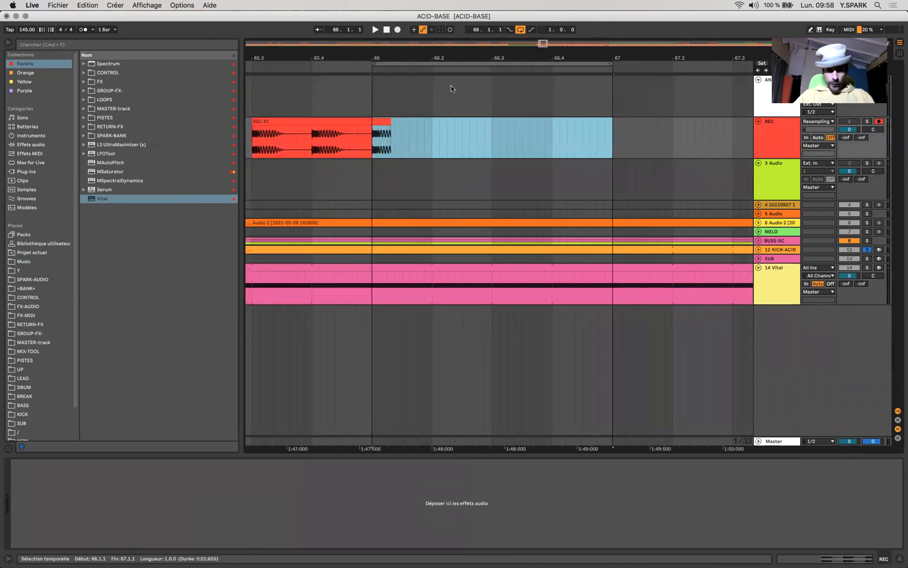
Record a short pass of the soloed 12 KICK-ACID onto the REC track from 66.1.1.
mouse_move(374, 288)
left_mouse_down()
mouse_move(663, 292)
mouse_move(613, 292)
left_mouse_up()
left_click(613, 292)
left_click(379, 284)
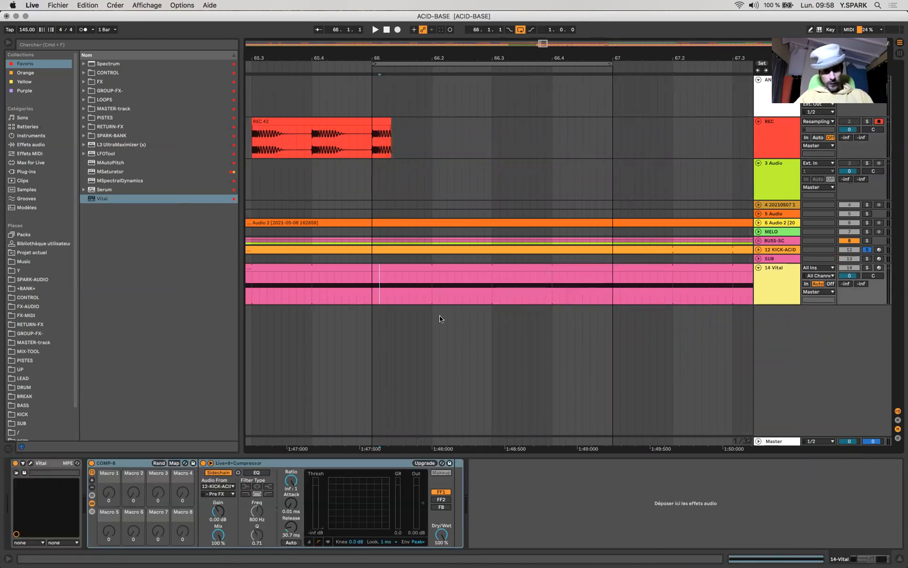
left_click(373, 134)
left_click(398, 29)
key("space")
Solo 14 Vital alongside 12 KICK-ACID and record both onto the REC track from 66.1.1.
left_click(867, 268)
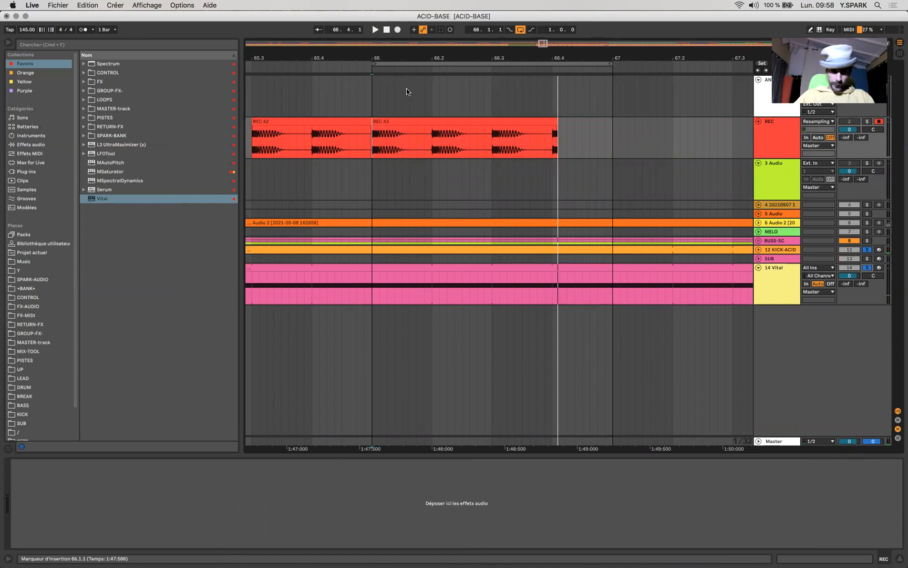
left_click(398, 30)
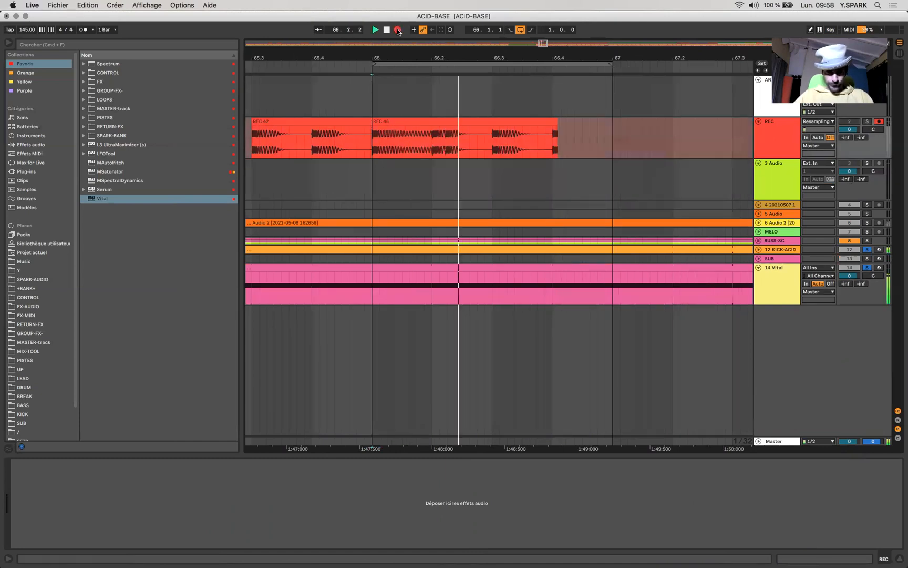
key("space")
Examine the sub between the kicks in the REC 44 waveform, selecting 66.1.2 to 66.1.4.
key("plus")
key("plus")
key("plus")
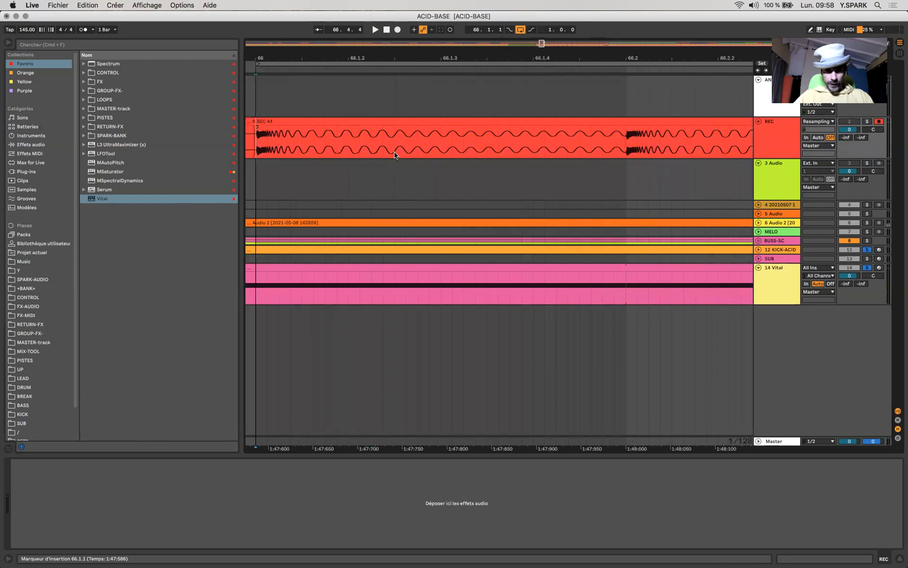
left_click_drag(556, 141, 405, 140)
left_click_drag(557, 141, 417, 141)
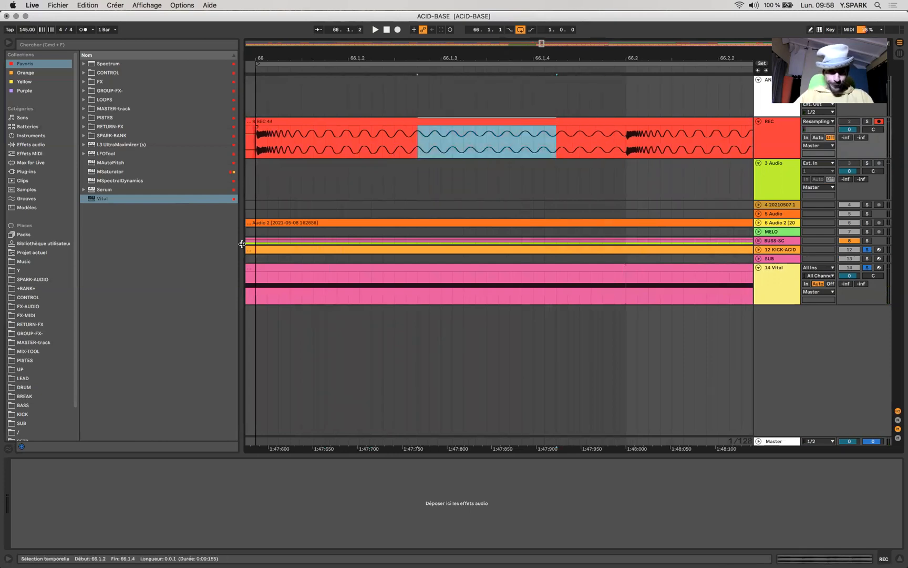
Select the 14 Vital clip spanning 65.1.1 to 68.1.1 and deactivate the track's sidechain compressor rack.
left_click(257, 291)
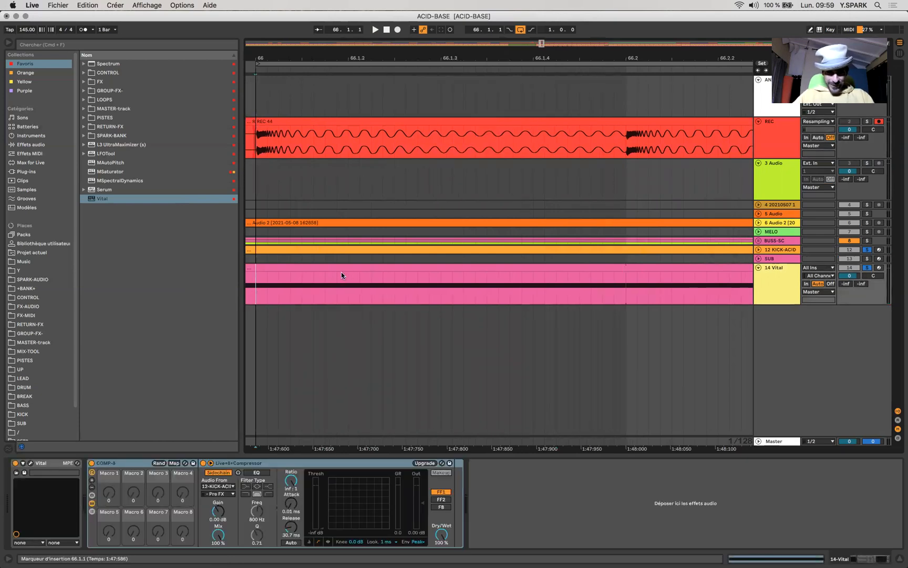
scroll(341, 272, "down", 5)
left_click(404, 267)
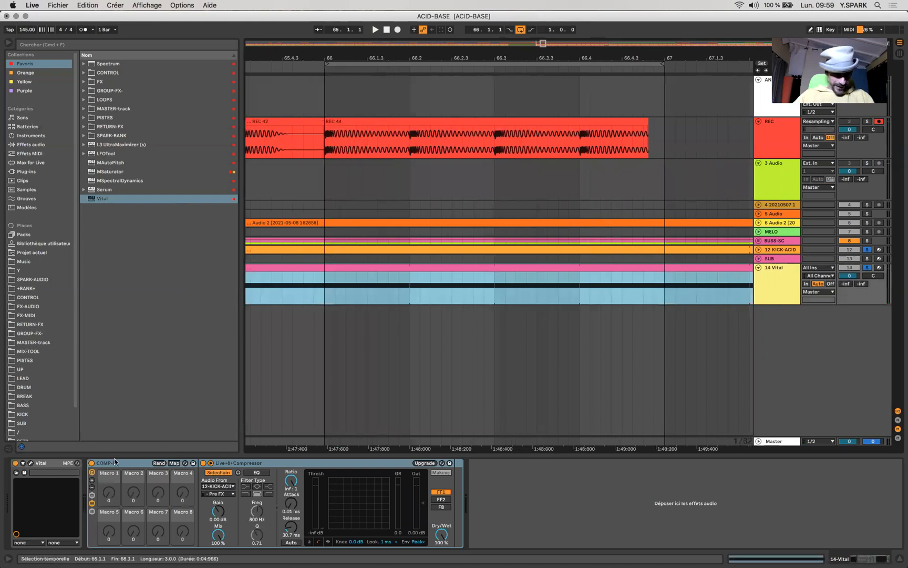
left_click(91, 464)
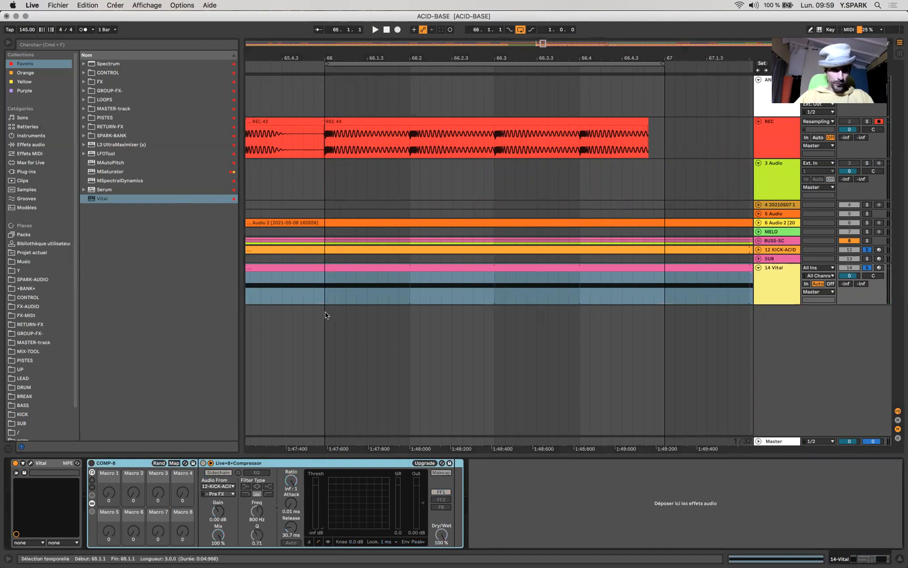
Record 12 KICK-ACID and 14 Vital onto the REC track from 66.1.1 with the sidechain compressor rack off.
left_click(326, 294)
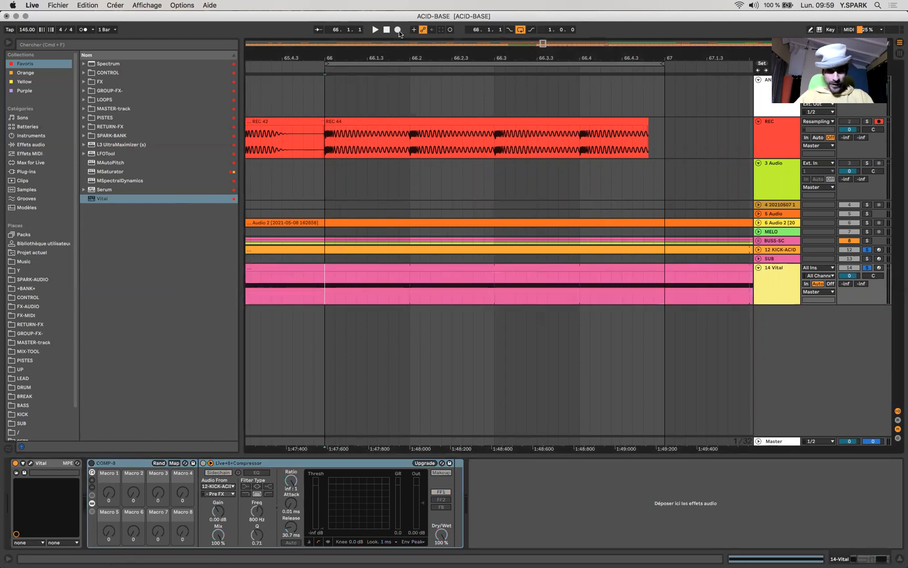
left_click(397, 30)
key("space")
Examine how the kicks and sub overlap without sidechain in the REC 45 waveform, from 66.1.1 past 66.2.
scroll(360, 147, "up", 4)
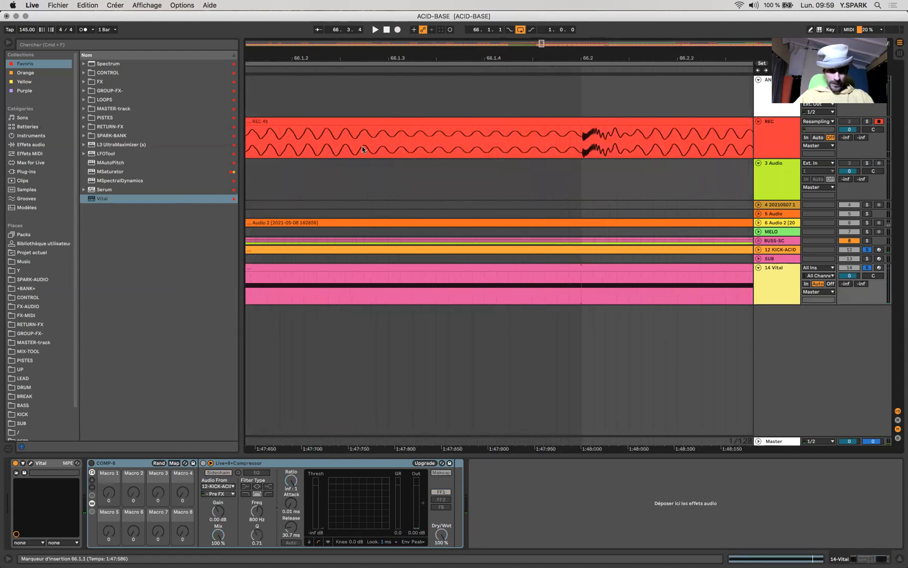
scroll(362, 146, "down", 3)
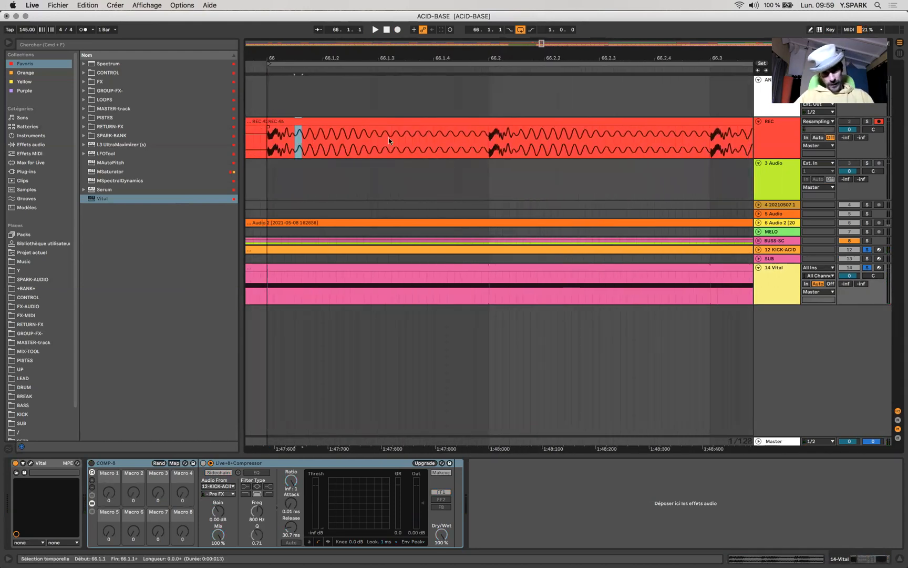
left_click_drag(297, 140, 396, 139)
left_click_drag(263, 141, 493, 141)
left_click(495, 141)
left_click_drag(571, 152, 503, 170)
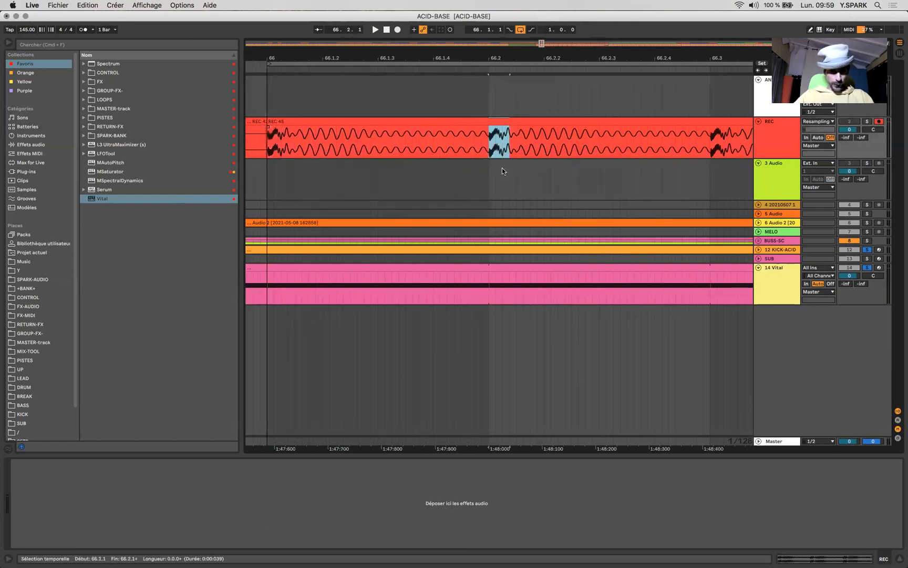
left_click_drag(269, 143, 471, 157)
left_click_drag(325, 151, 392, 143)
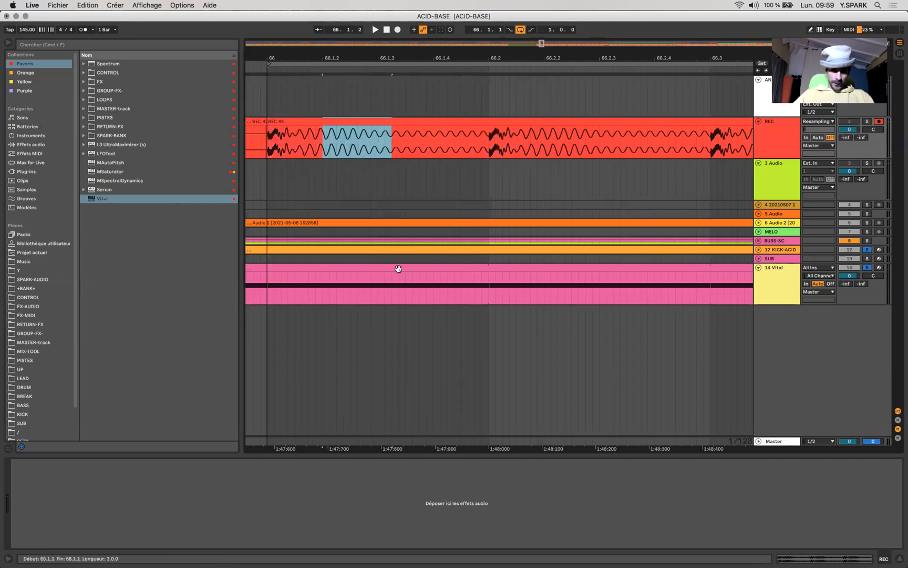
Open the Vital instrument window for the 14 Vital track and reactivate the track's sidechain compressor rack.
left_click(398, 275)
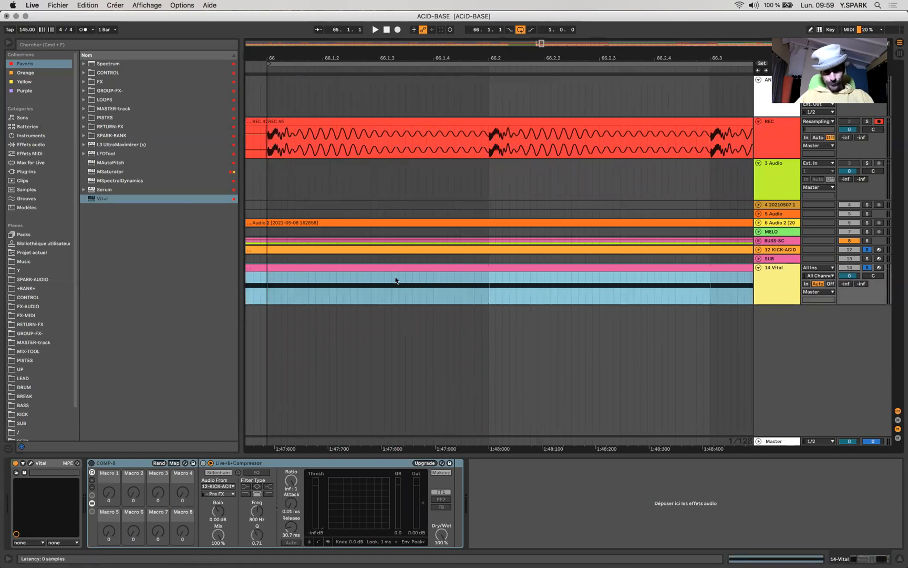
key("super+alt+p")
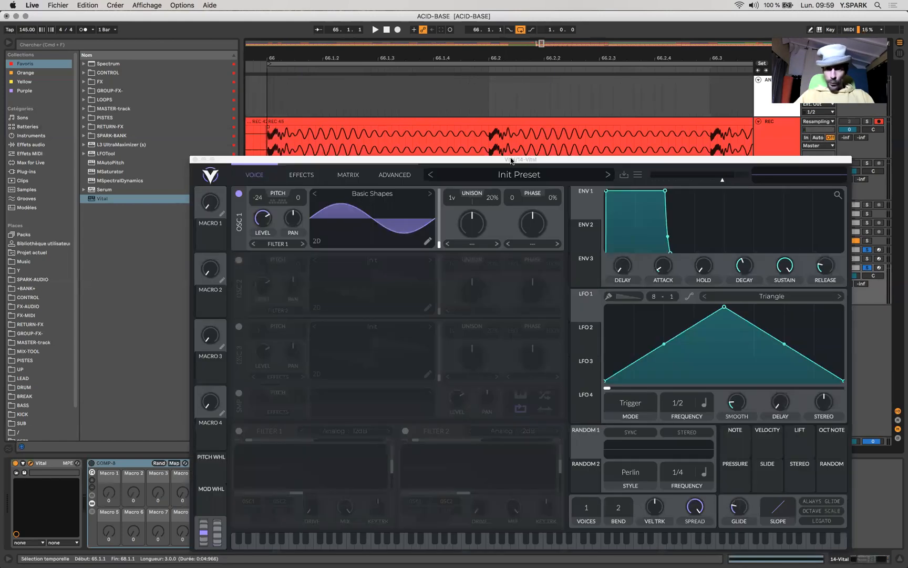
left_click_drag(515, 155, 439, 323)
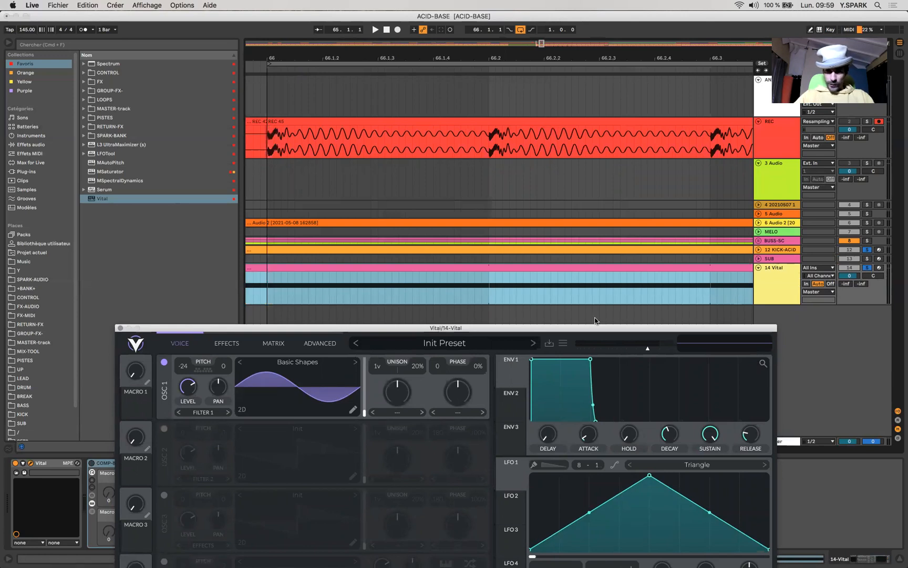
left_click_drag(597, 327, 603, 14)
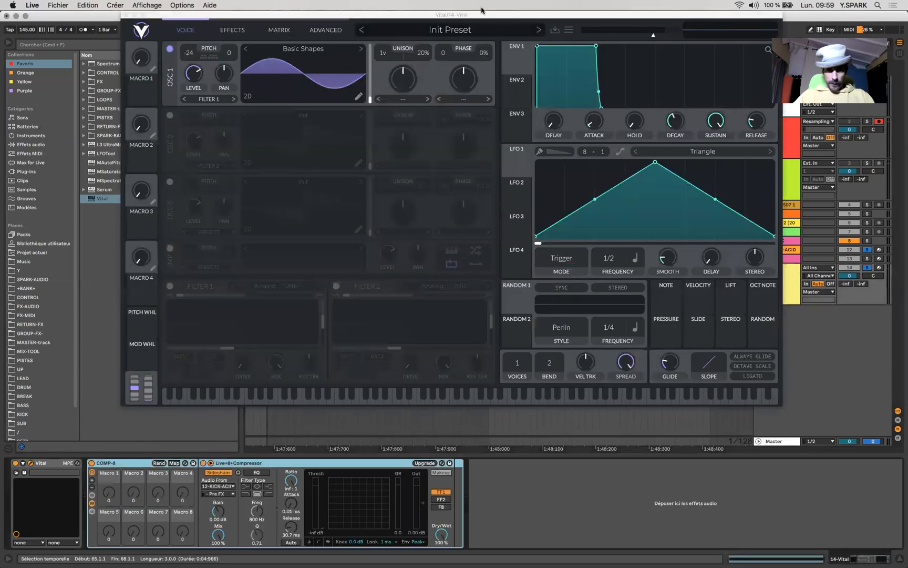
left_click_drag(484, 14, 472, 179)
Reposition the Vital window below the REC waveform and raise the synth's master volume to -4.058 dB.
left_click_drag(462, 280, 461, 286)
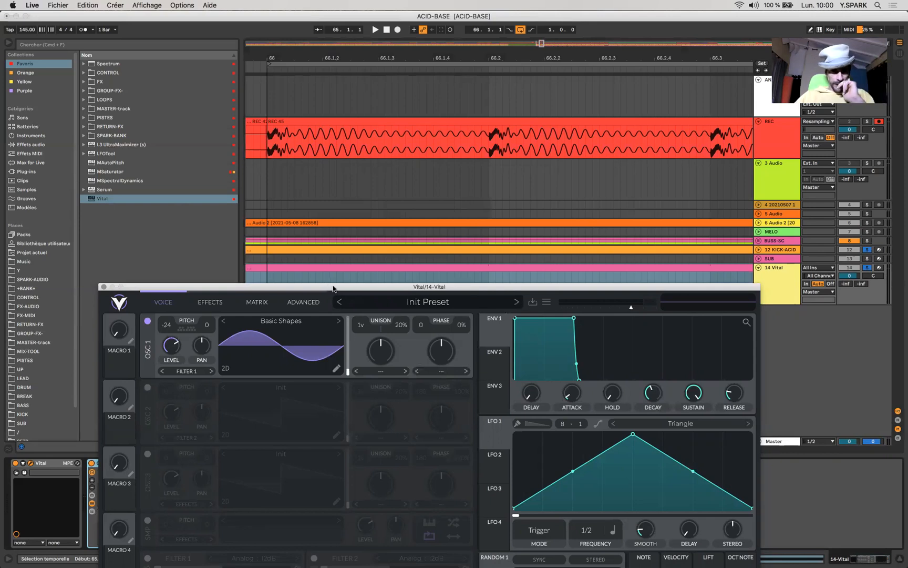
left_click_drag(327, 208, 326, 215)
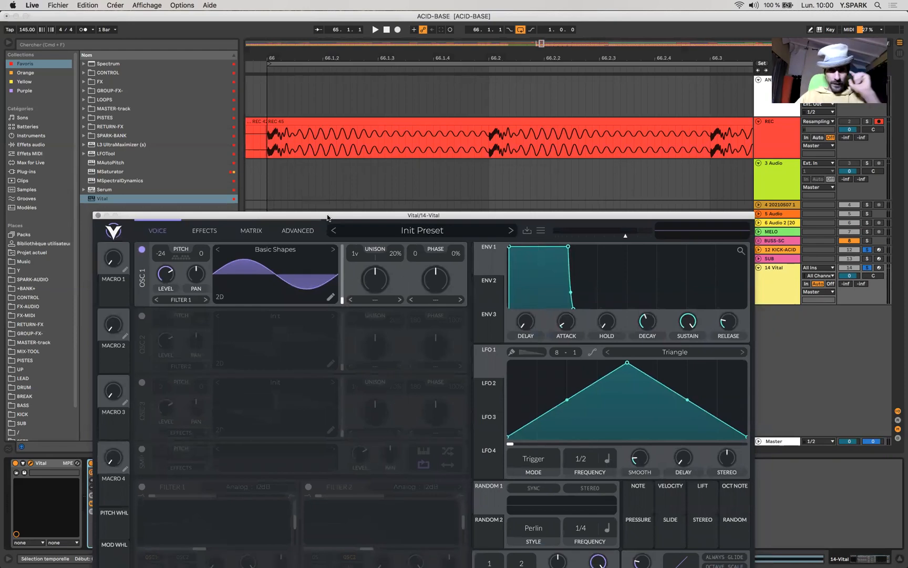
left_click_drag(318, 168, 319, 172)
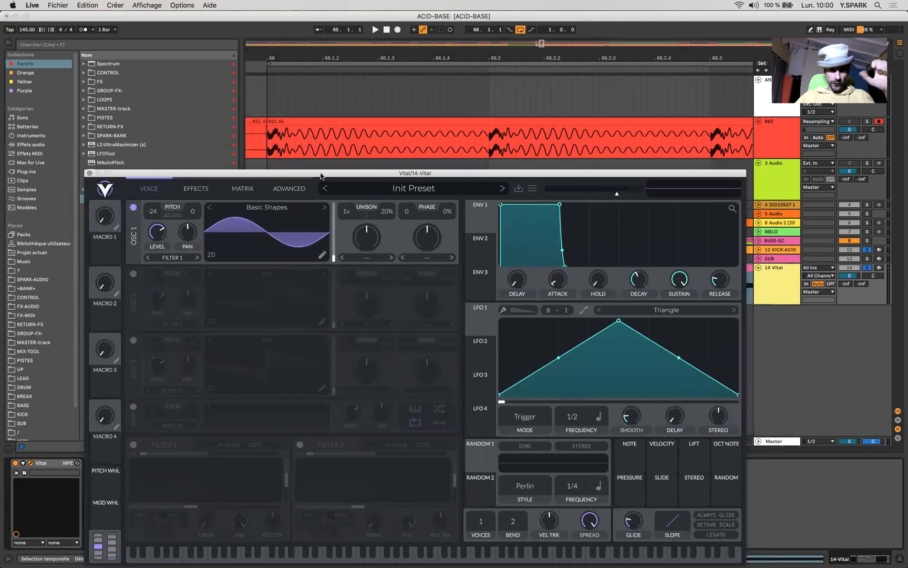
left_click_drag(380, 238, 302, 286)
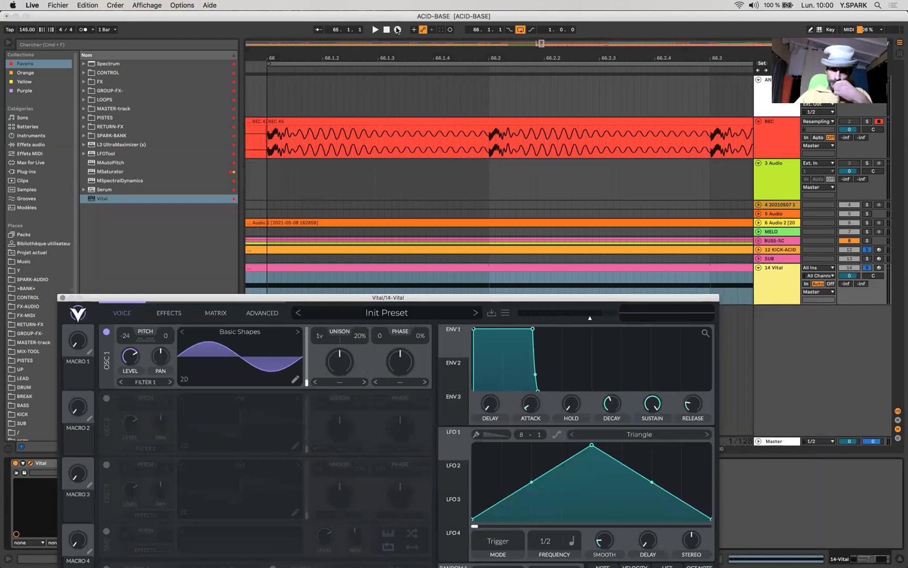
mouse_move(592, 318)
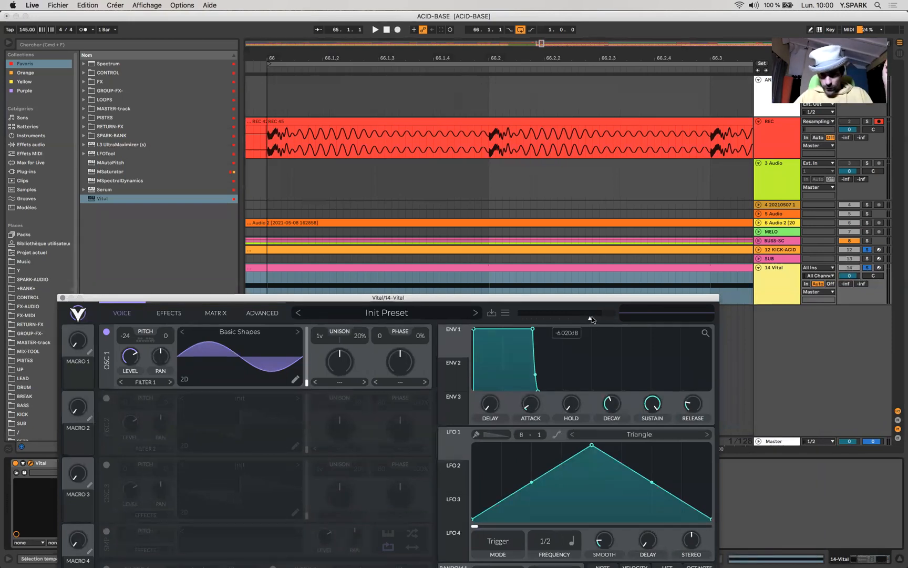
left_click_drag(592, 317, 596, 316)
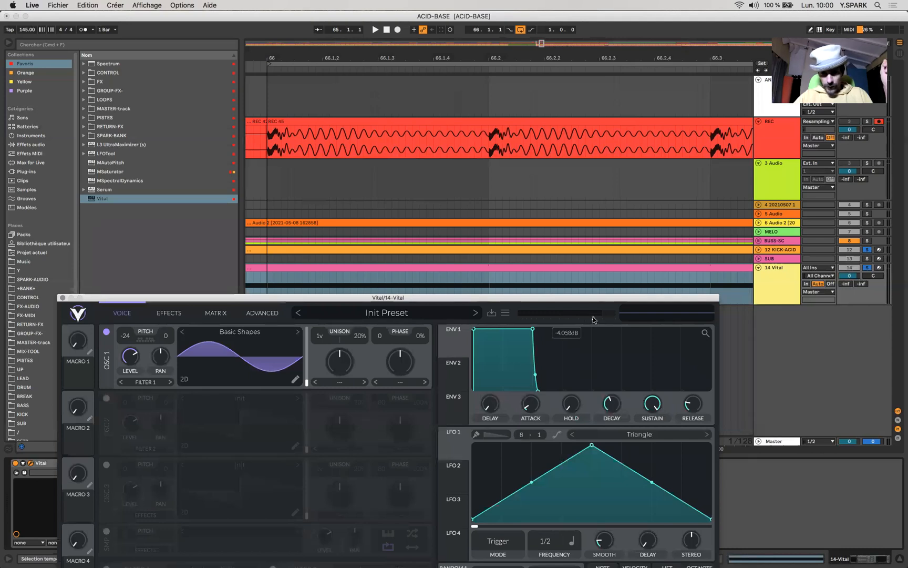
Record the kick with the louder, sidechained Vital sub onto the REC track from 66.1.1.
left_click(398, 30)
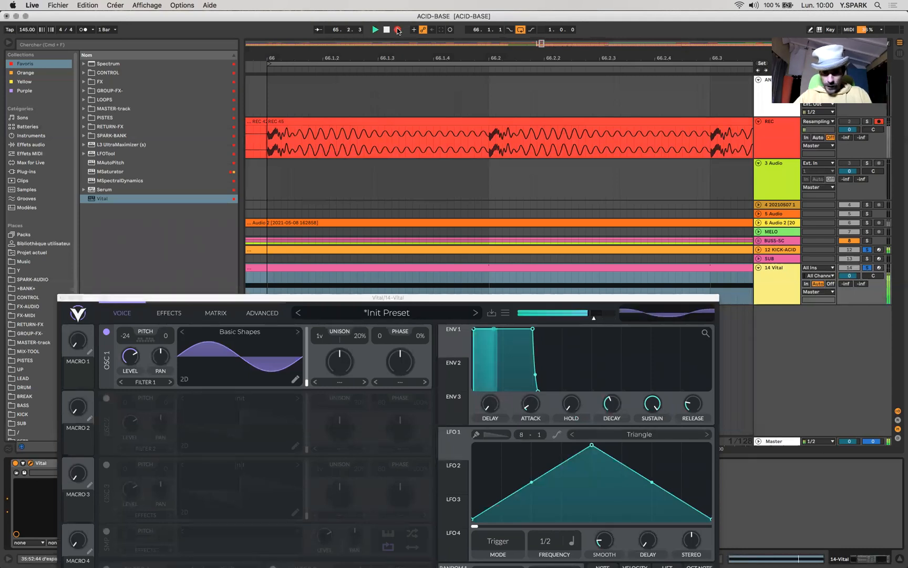
key("space")
left_click(398, 30)
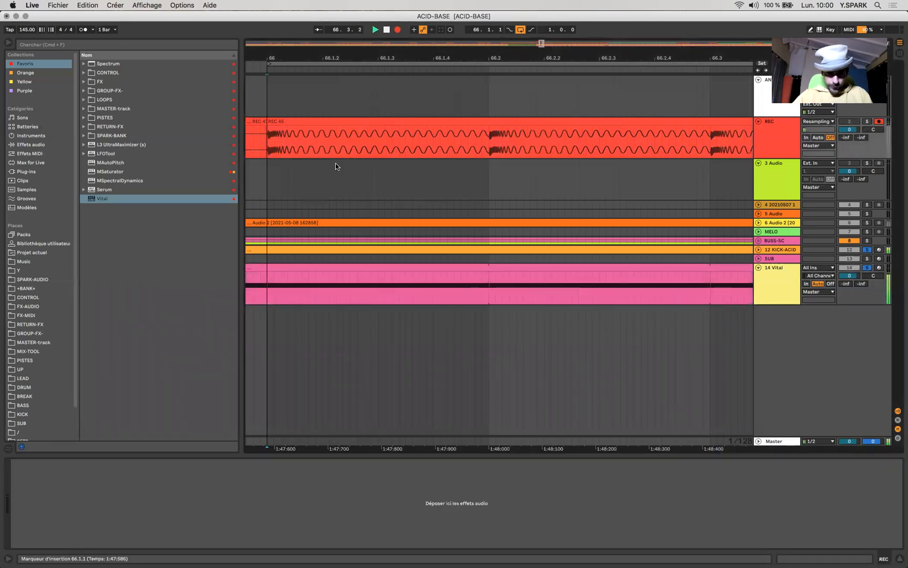
key("space")
Examine the sub level between kicks and the kick attack at 66.2.1 in the REC 46 waveform.
left_click_drag(300, 139, 490, 145)
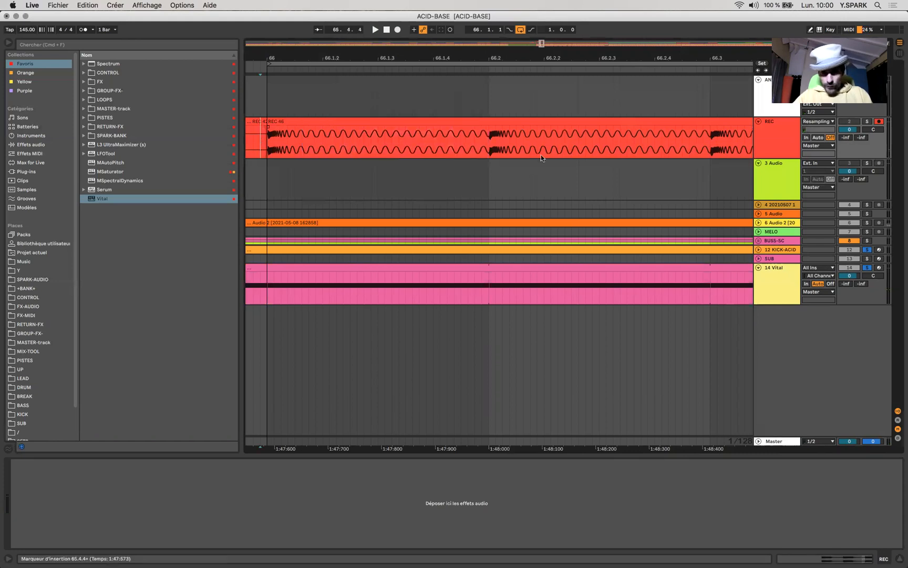
left_click_drag(489, 144, 511, 144)
scroll(496, 143, "up", 3)
scroll(496, 143, "down", 4)
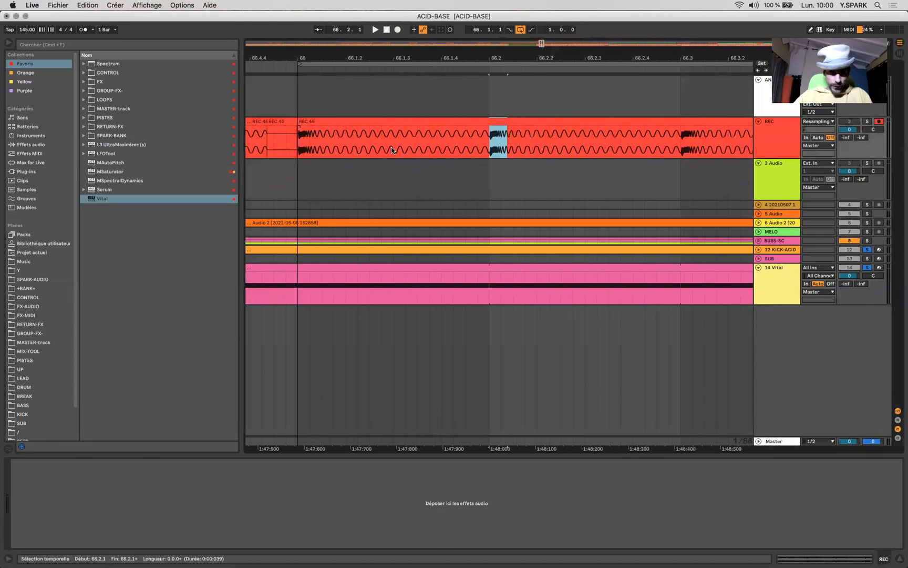
scroll(288, 147, "up", 4)
scroll(288, 147, "down", 3)
Shorten the end of the G2 note in the 14 Vital clip by three 1/256 grid steps.
left_click(298, 283)
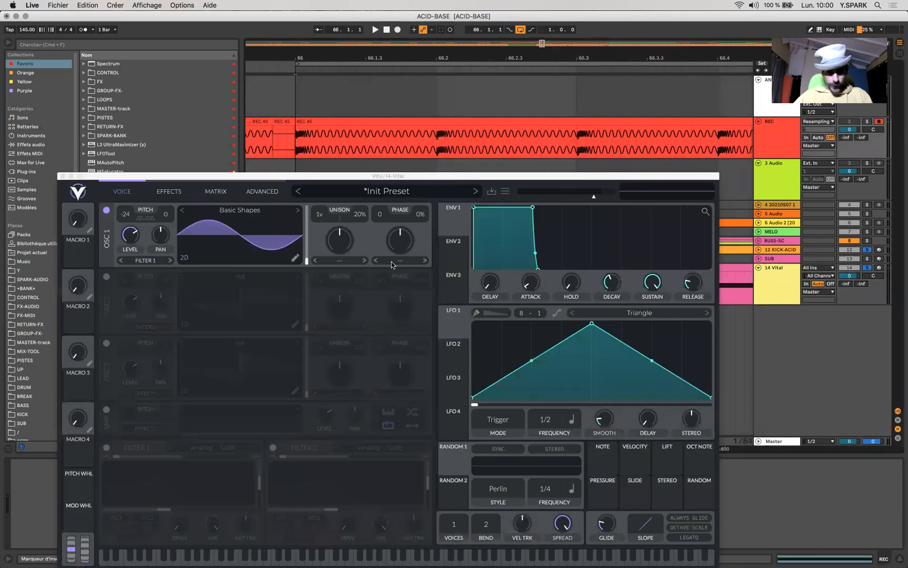
left_click(61, 177)
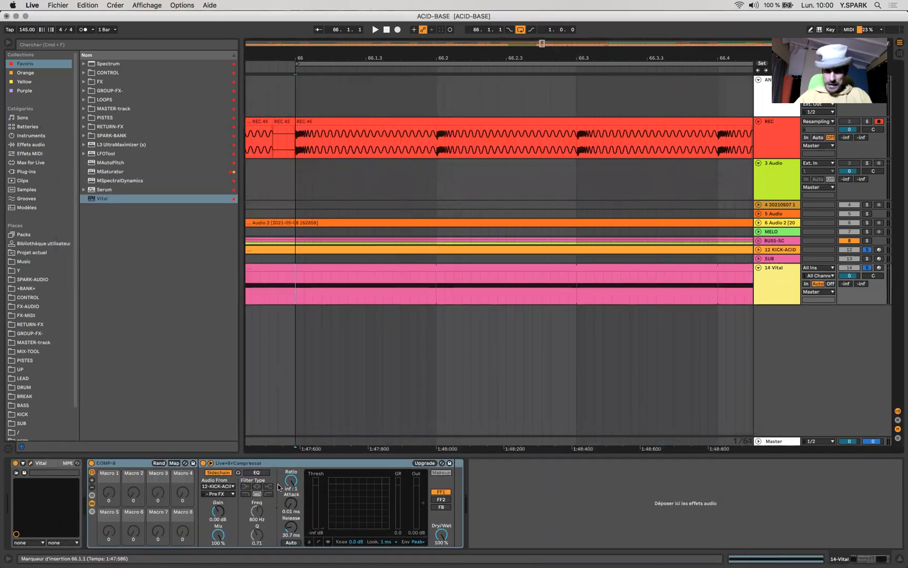
key("shift+Tab")
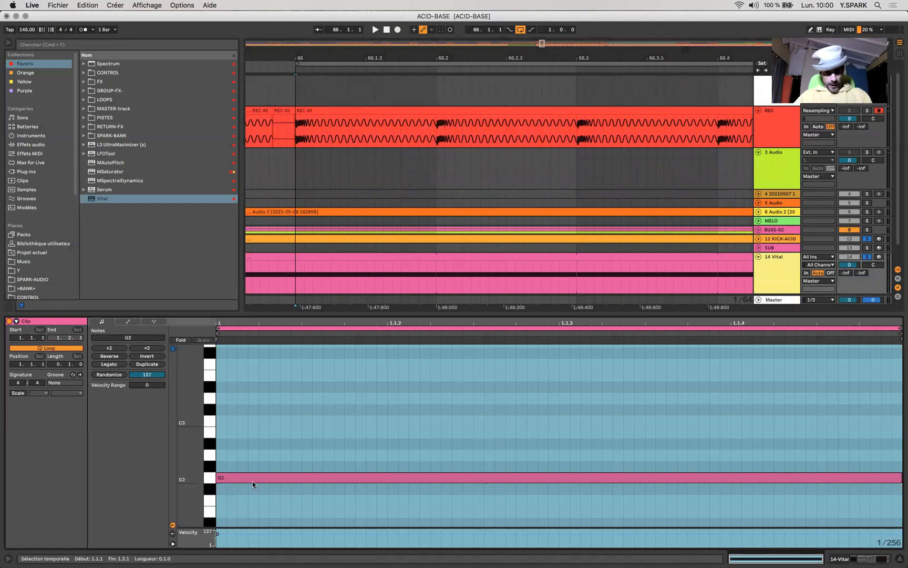
left_click(216, 477)
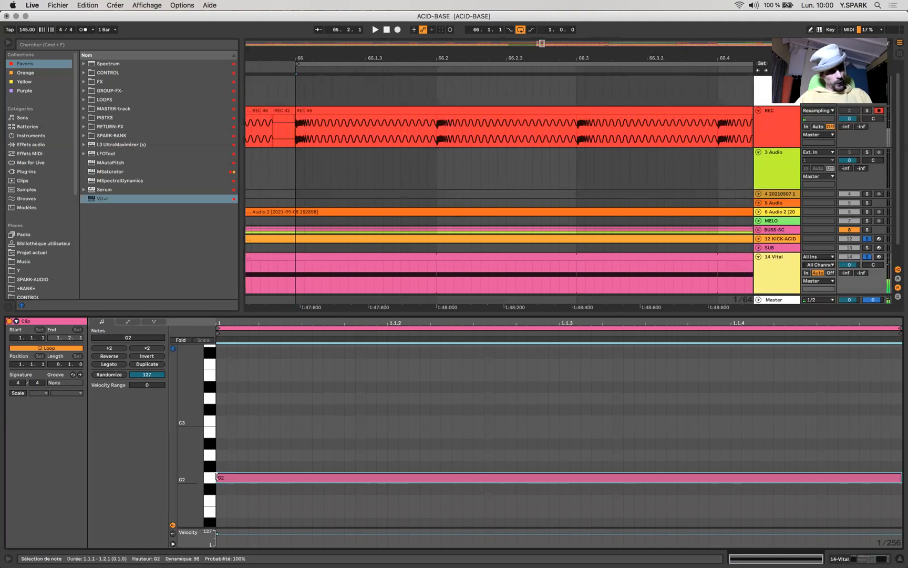
mouse_move(771, 560)
key("shift+Left")
key("shift+Left")
key("shift+Left")
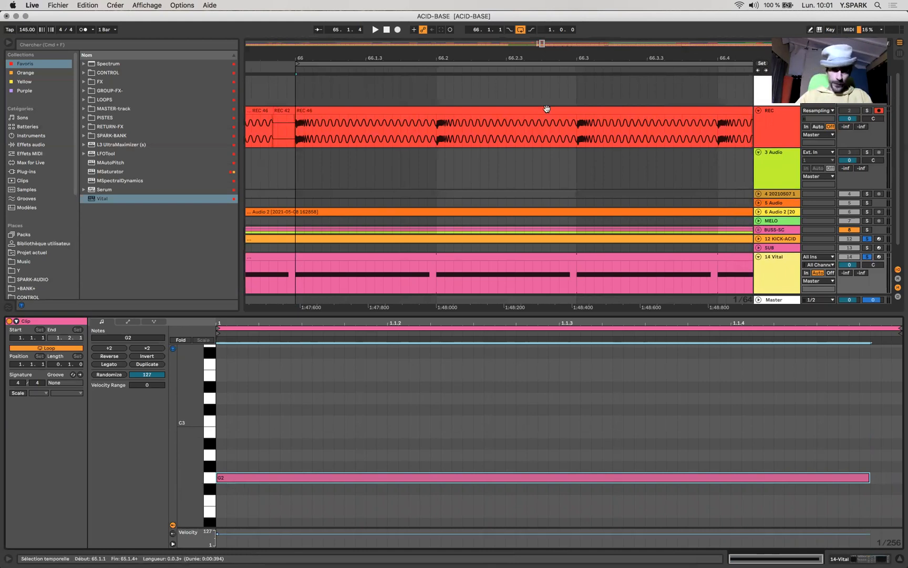
Record another pass onto REC from 66.1.1 and examine the transition into the kick at 66.2.1.
left_click(398, 30)
left_click_drag(294, 132, 353, 129)
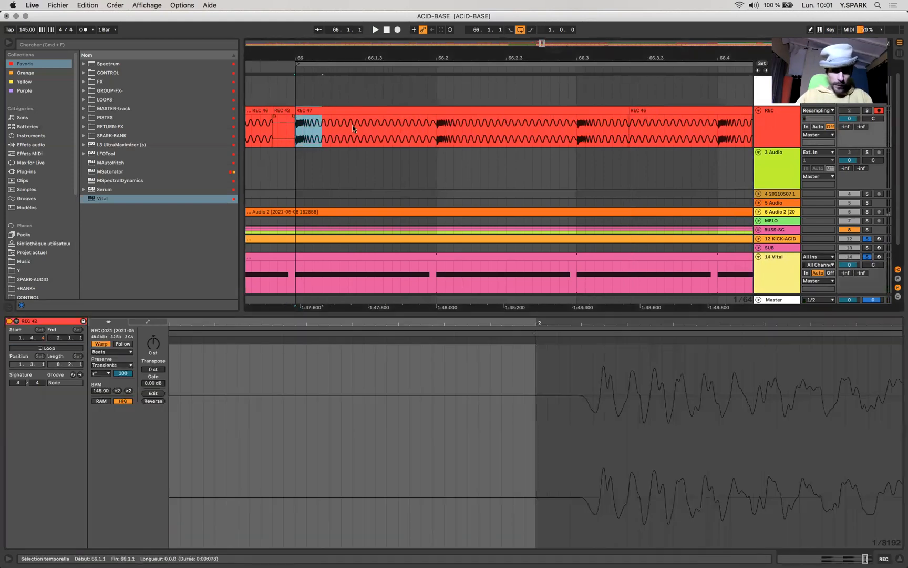
scroll(425, 124, "up", 3)
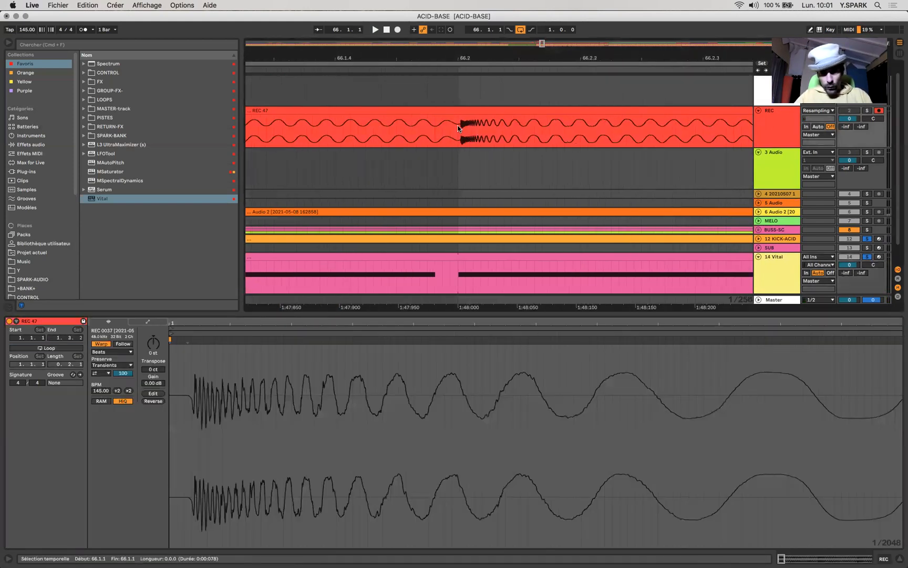
left_click(458, 128)
scroll(437, 125, "up", 1)
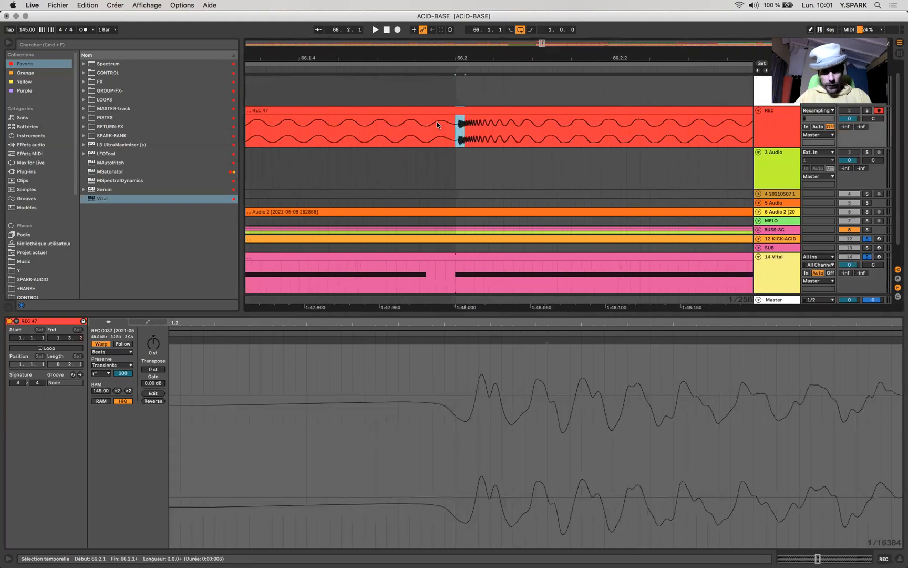
left_click(453, 128)
scroll(453, 127, "down", 5)
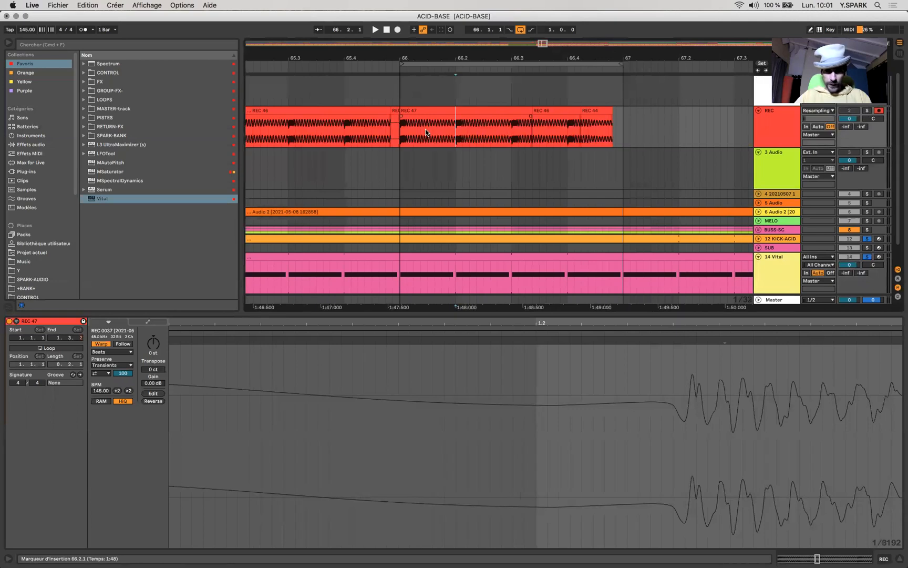
Delay the start of the G2 note in the 14 Vital clip by two 1/256 grid steps, keeping its end position.
left_click(403, 273)
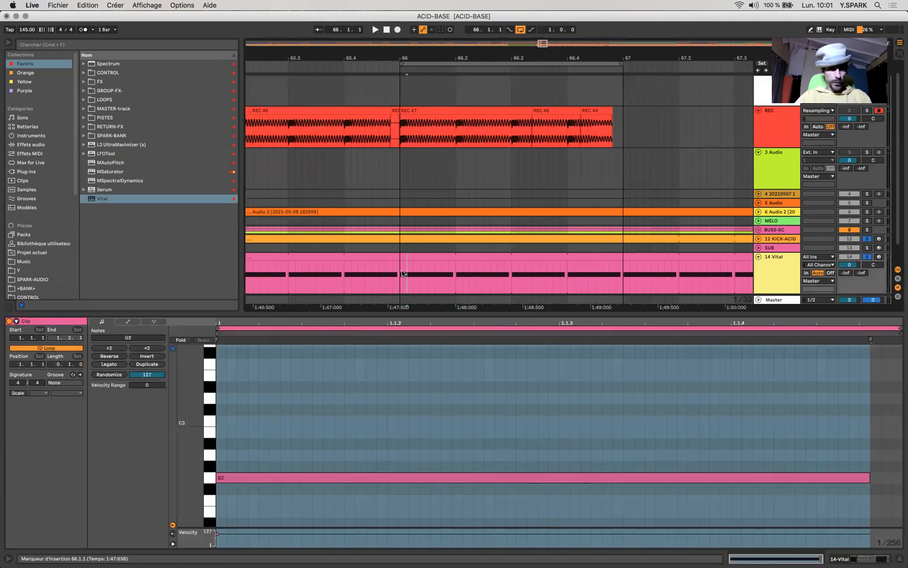
left_click(239, 476)
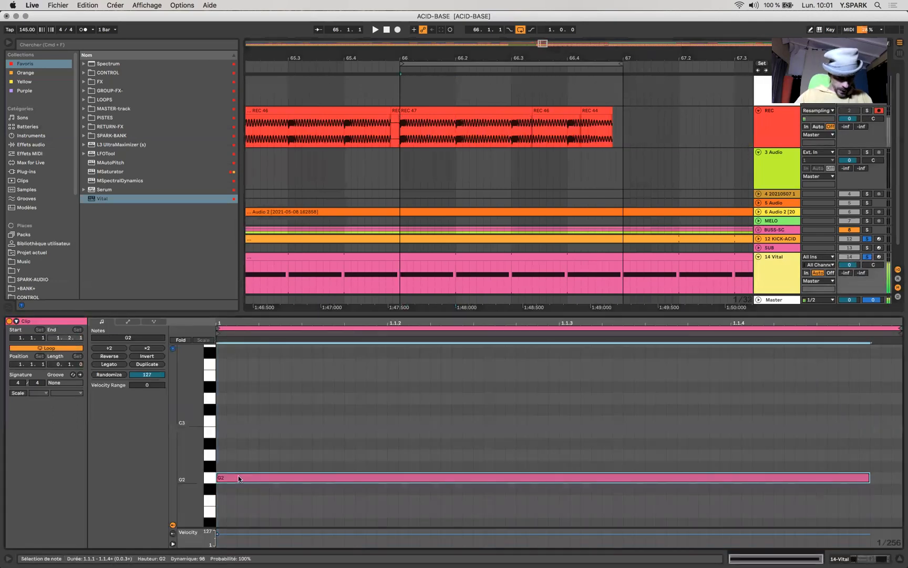
key("Right")
key("Right")
key("shift+Left")
key("shift+Left")
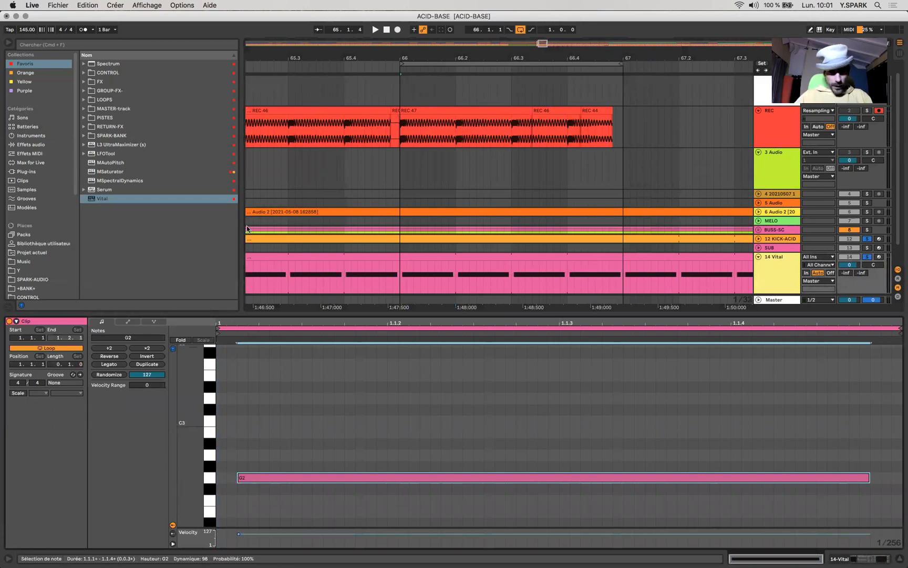
Record the kick with the delayed Vital note onto the REC track from 66.1.1.
scroll(516, 213, "up", 1)
scroll(516, 213, "right", 1)
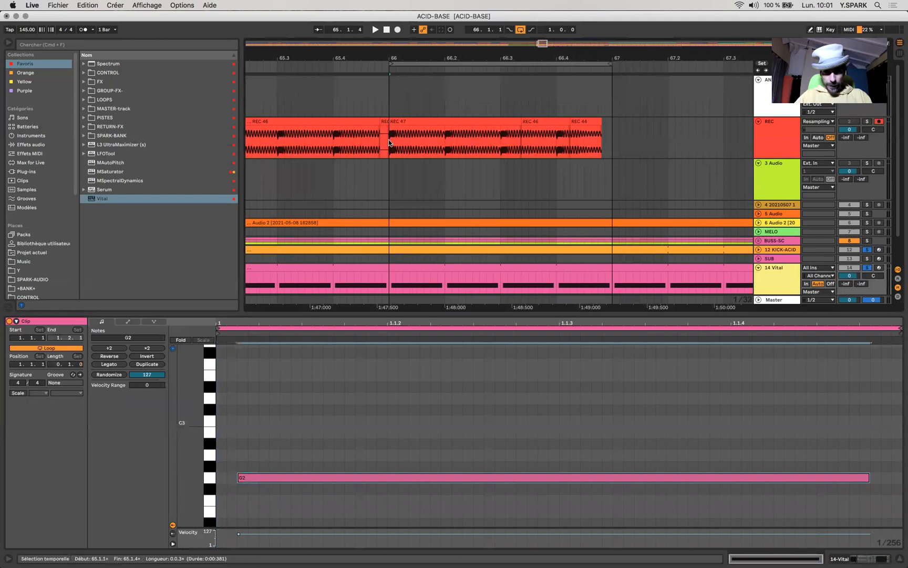
left_click(388, 139)
left_click(398, 29)
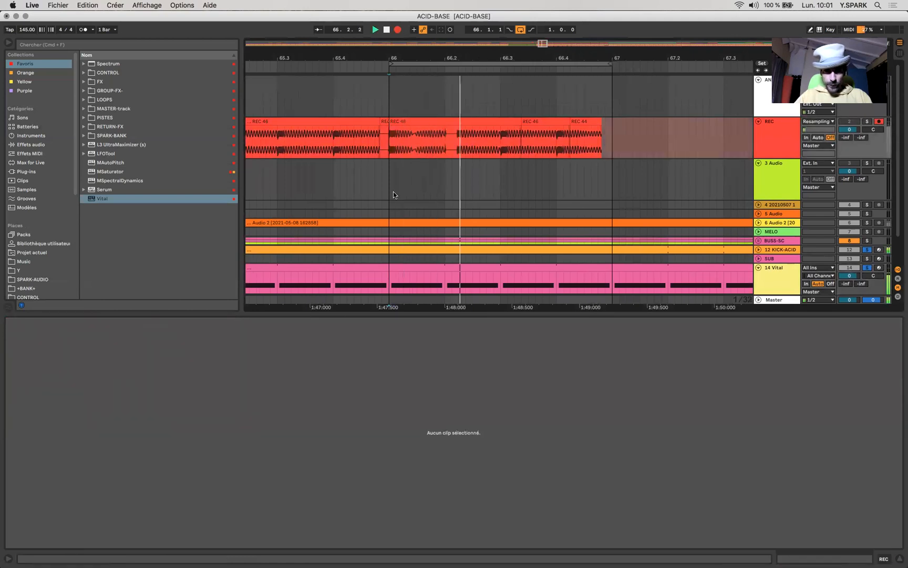
key("space")
Examine the join between the kick and the delayed sub in the REC 48 waveform, between 66.1.2 and 66.1.3.
scroll(406, 151, "up", 1)
scroll(407, 150, "up", 2)
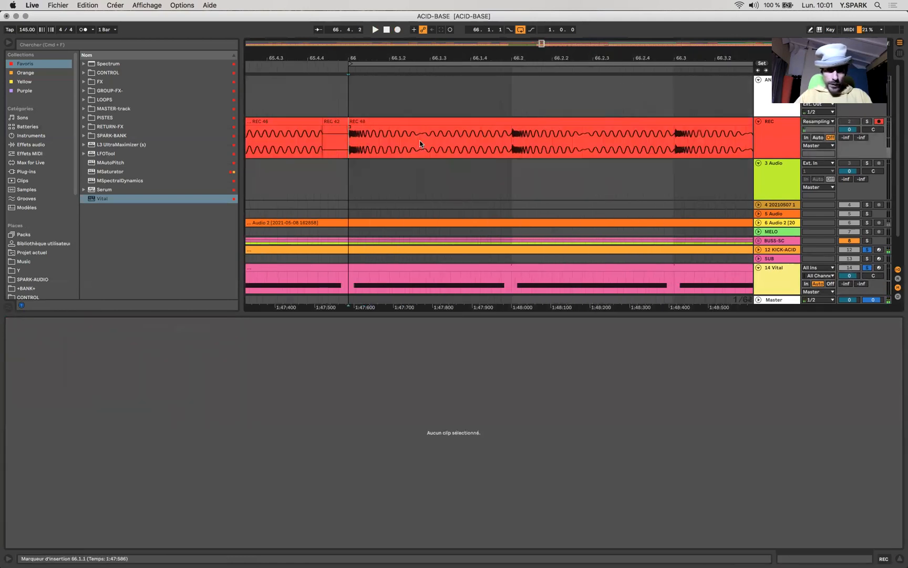
left_click(425, 139)
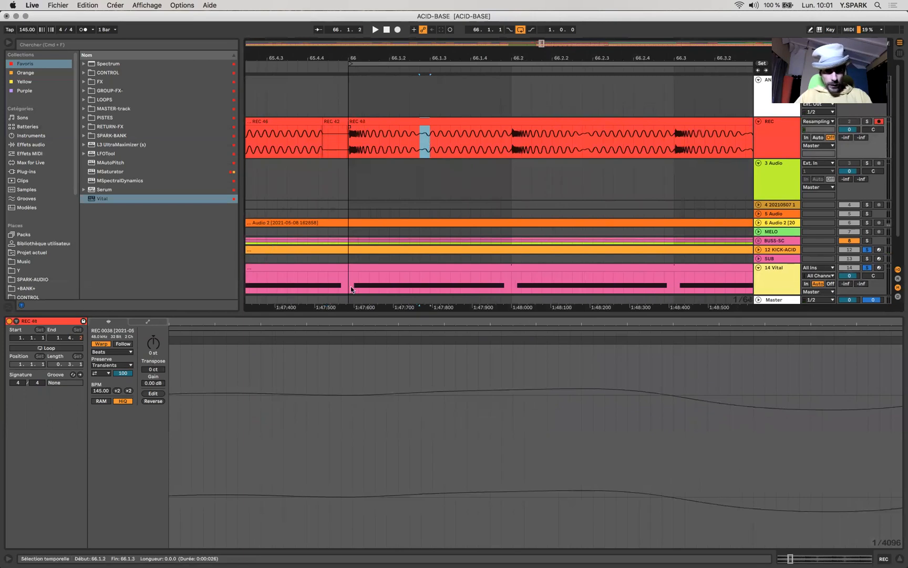
Shift the whole G2 note in the 14 Vital clip one 1/256 grid step earlier.
left_click(357, 270)
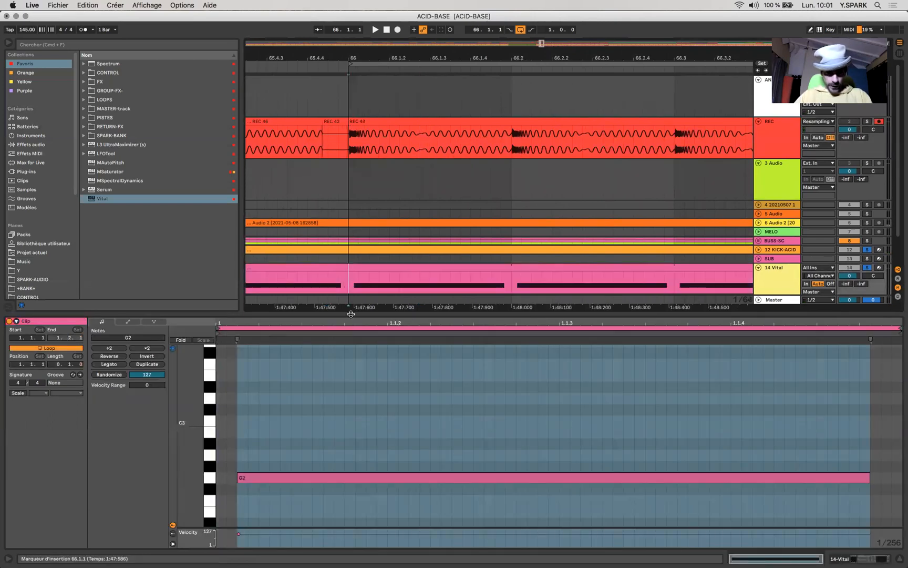
left_click(299, 476)
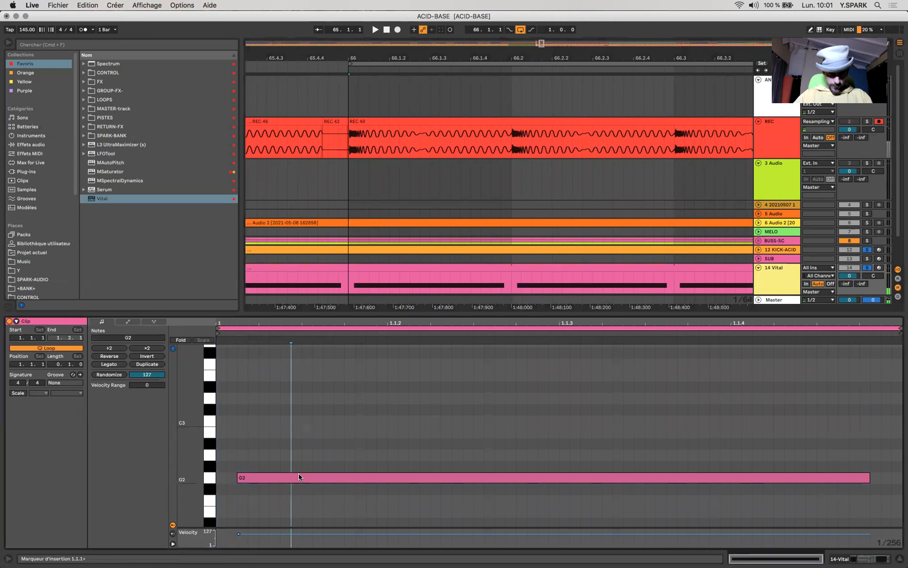
key("Left")
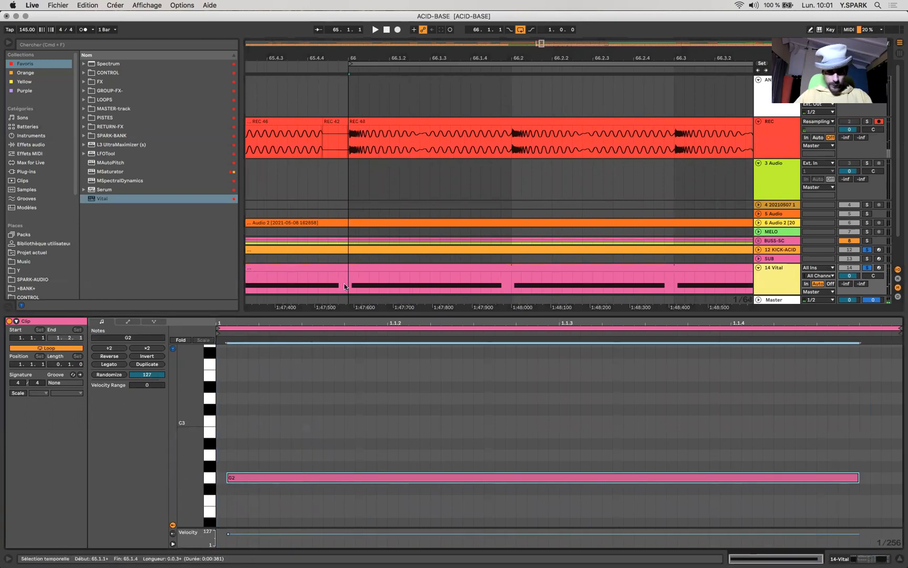
Record the kick with the shifted Vital note onto the REC track from 66.1.1.
left_click(399, 30)
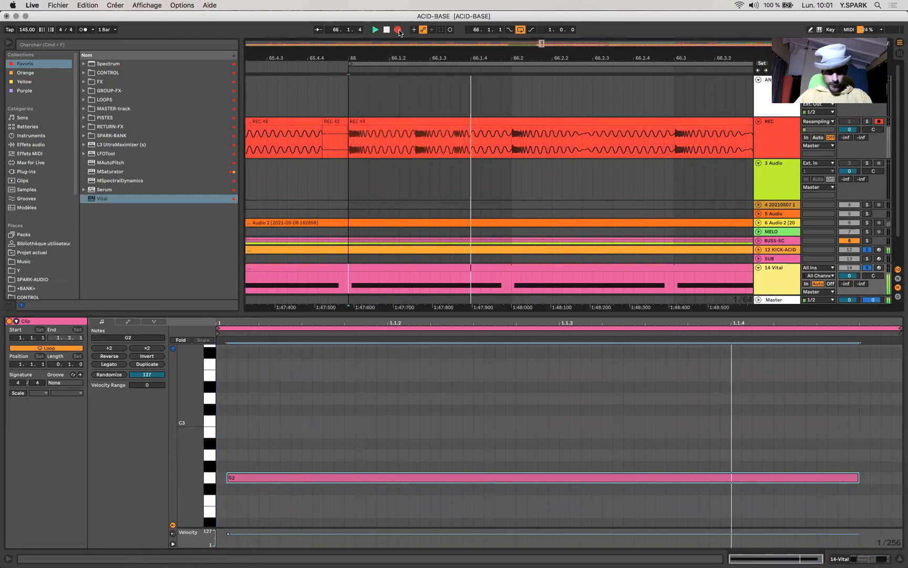
key("space")
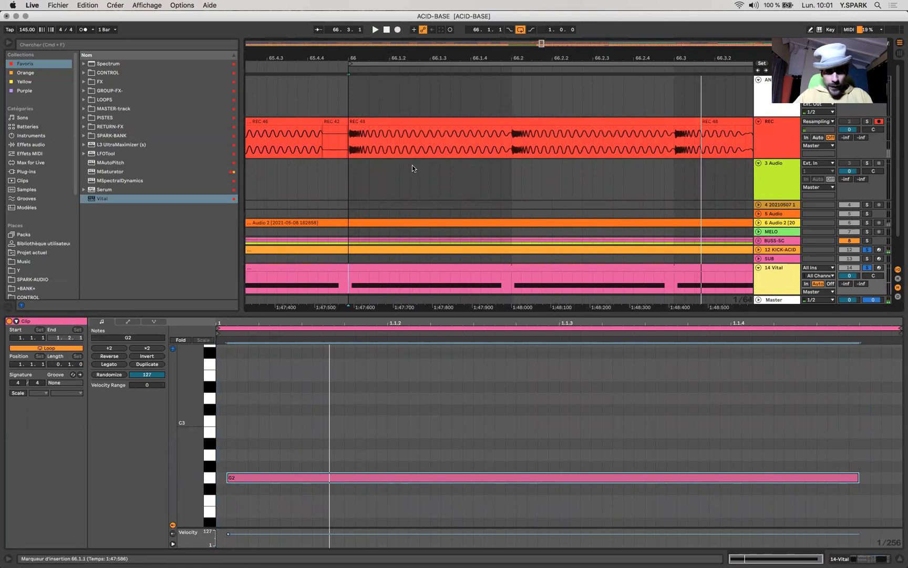
key("super+z")
scroll(390, 133, "down", 5)
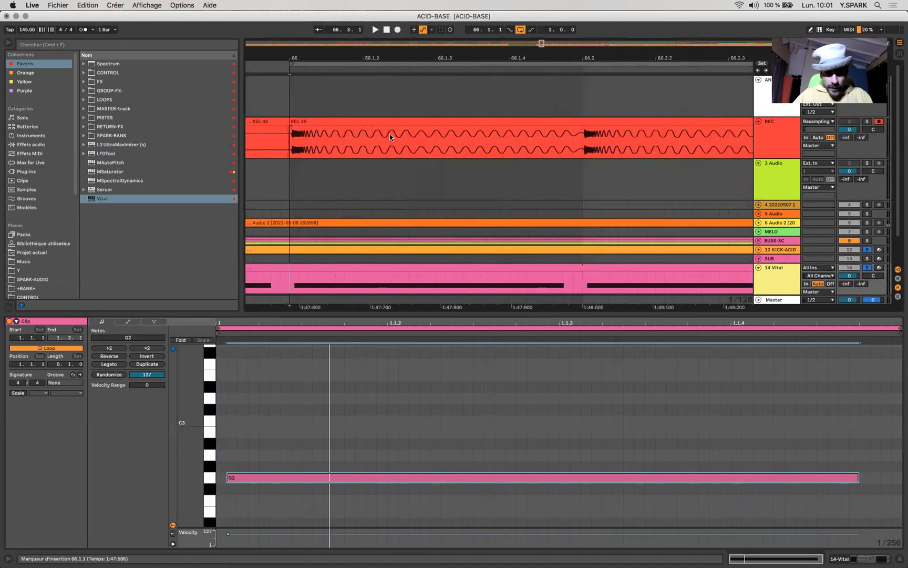
Examine the REC 49 waveform between 66.1.2 and 66.1.3 and at the kick transition at 66.2.1.
left_click_drag(368, 153, 453, 156)
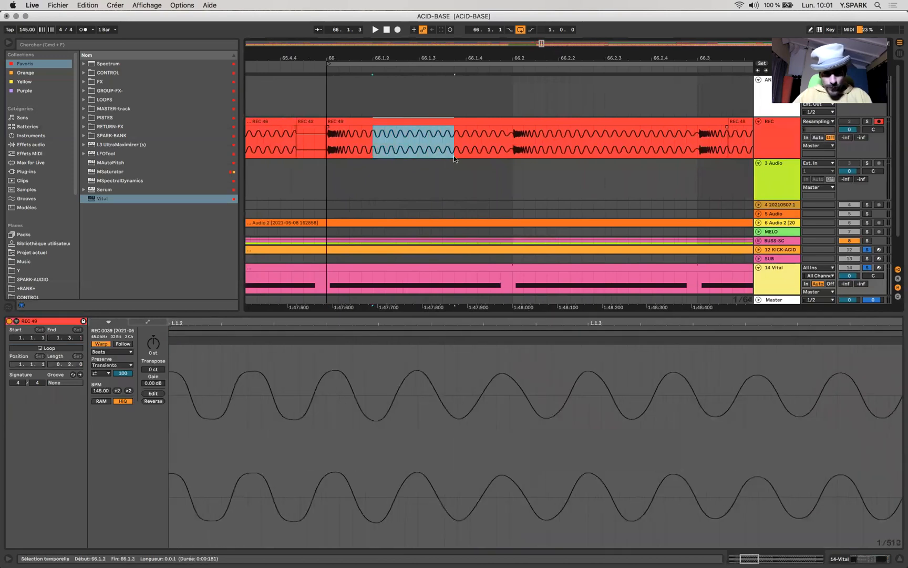
left_click(513, 137)
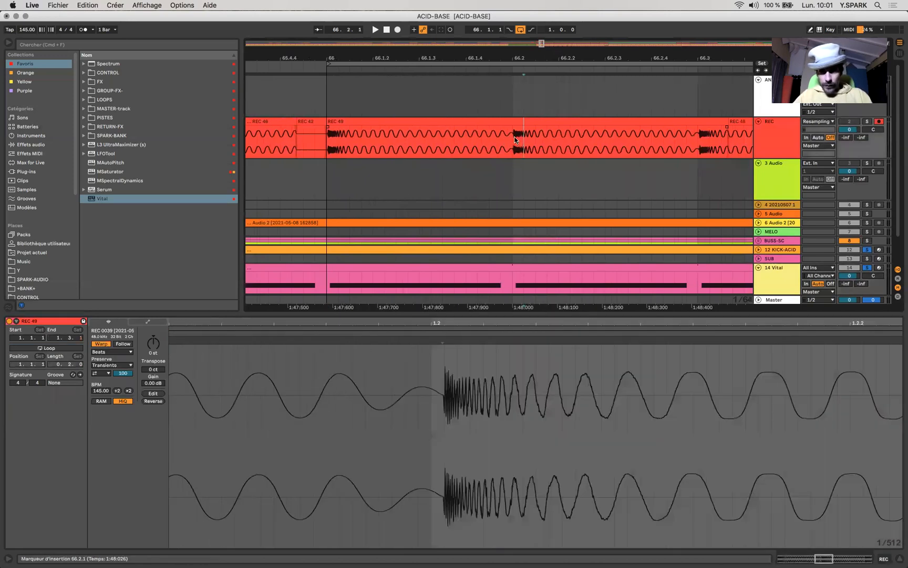
key("plus")
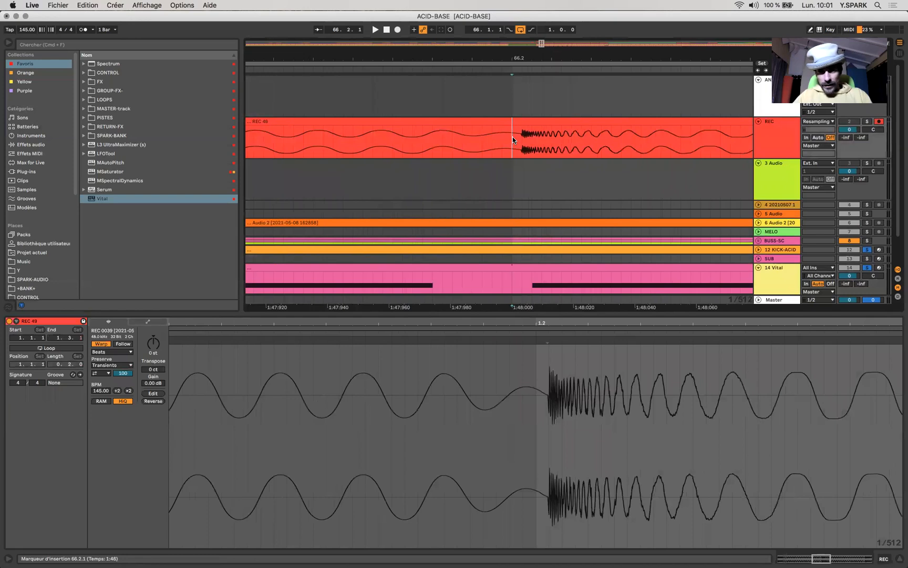
key("minus")
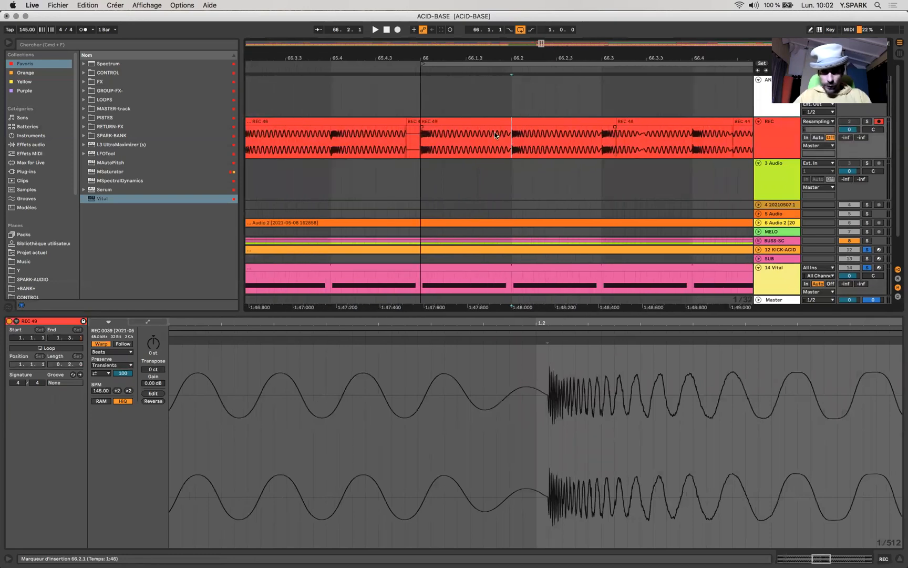
key("minus")
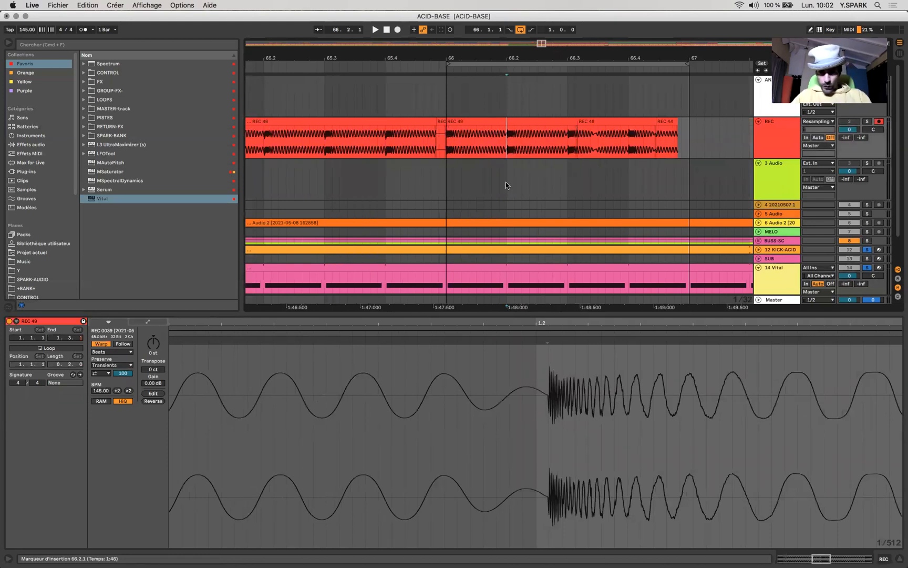
scroll(506, 182, "down", 2)
scroll(506, 182, "up", 2)
scroll(506, 181, "right", 2)
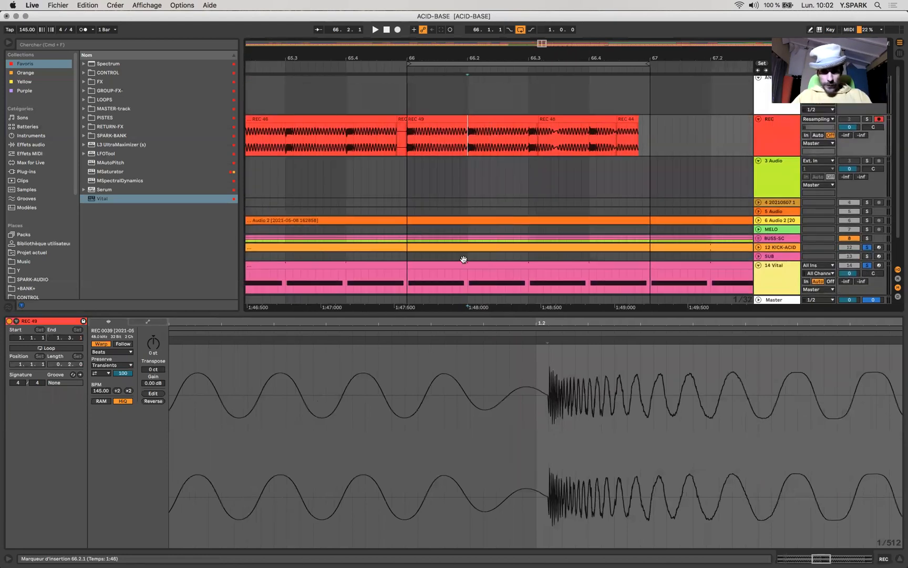
Open the Vital synth on the 14 Vital track and slightly adjust its output volume.
left_click(405, 278)
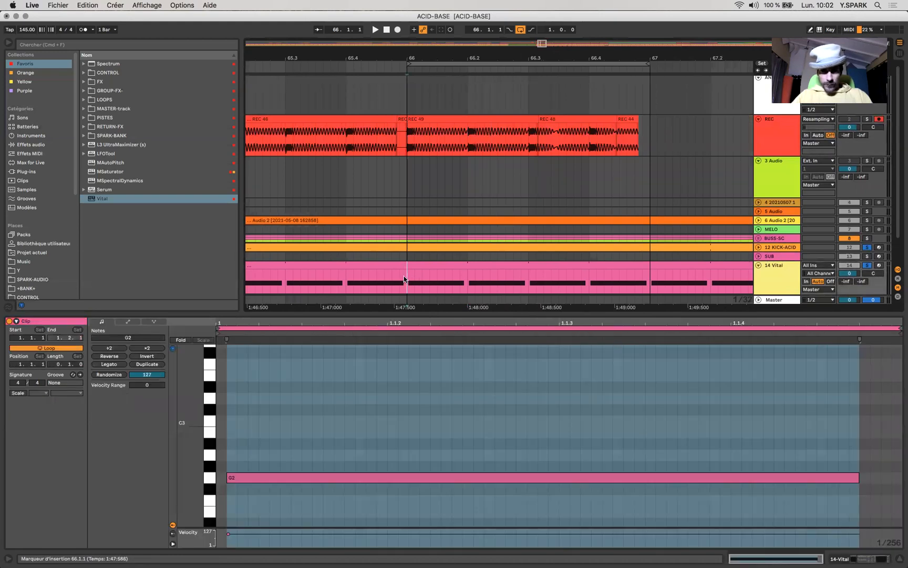
left_click(856, 558)
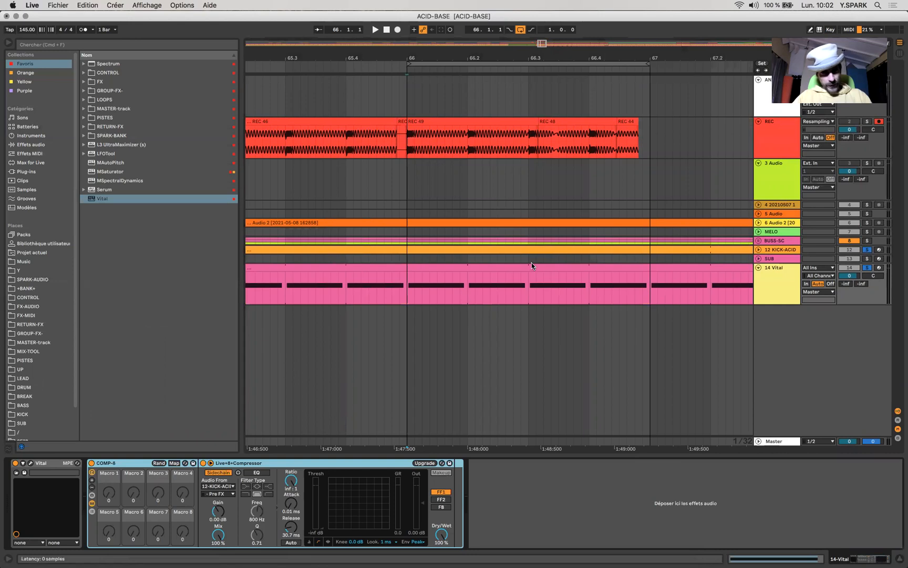
key("super+alt+p")
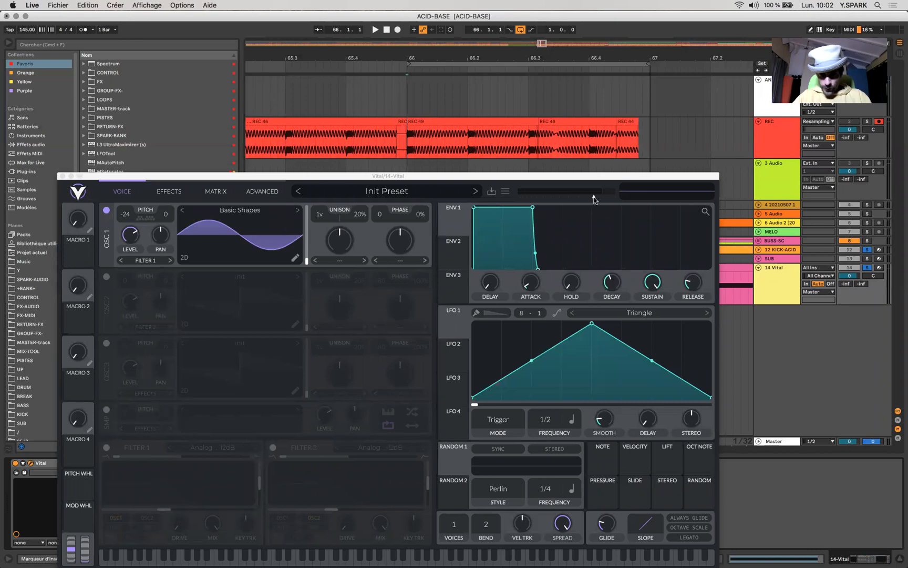
mouse_move(594, 198)
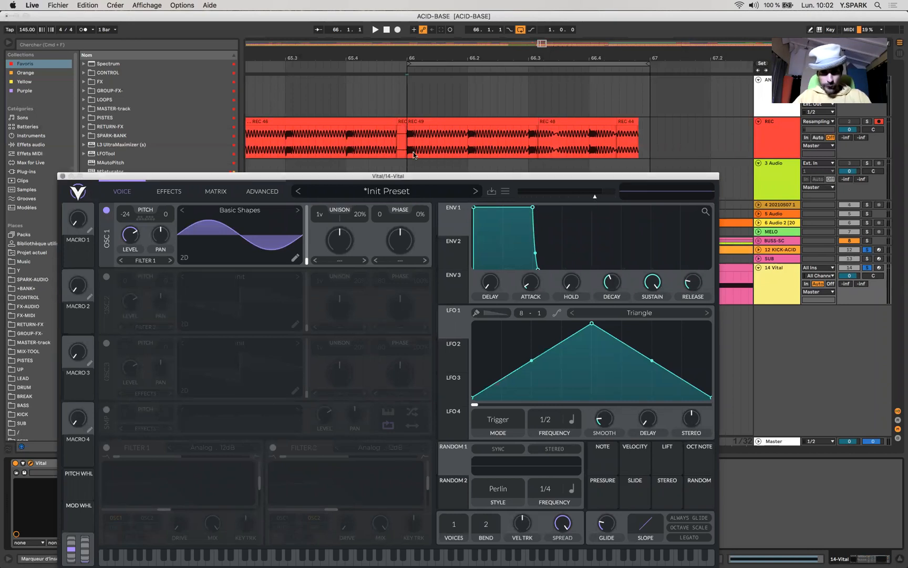
Record the loop from 66.1.1 to 67.1.1 onto REC with the adjusted Vital level and examine the waveform up to 66.2.
left_click(814, 113)
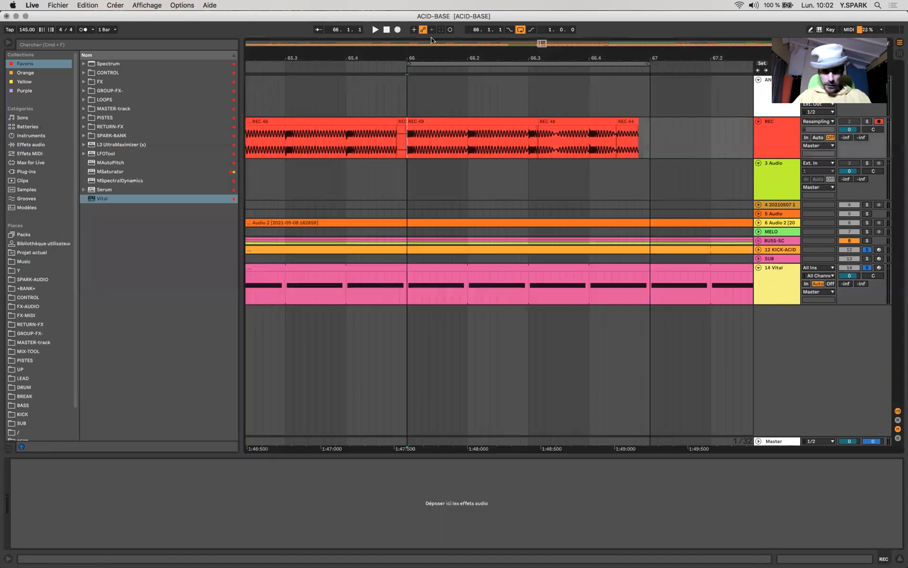
left_click(398, 29)
left_click(440, 148)
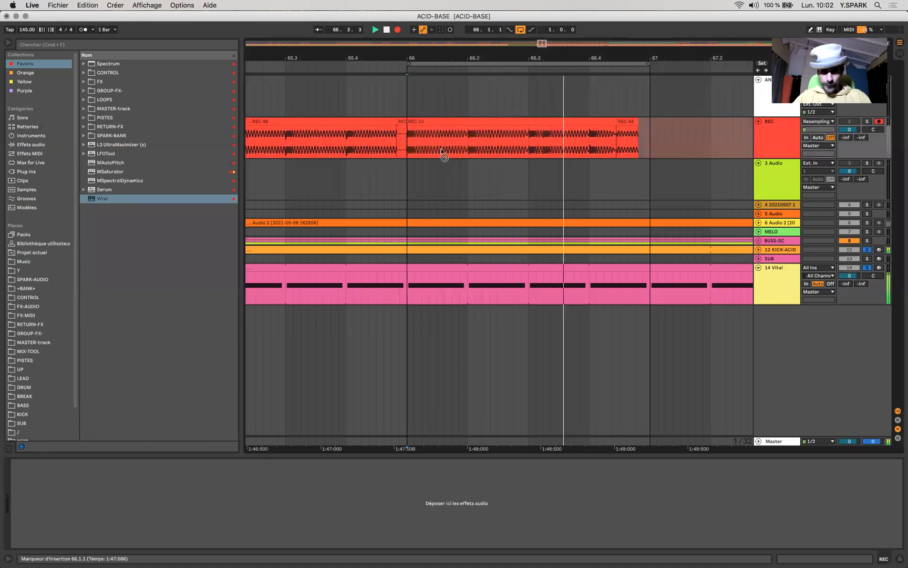
key("space")
key("plus")
key("plus")
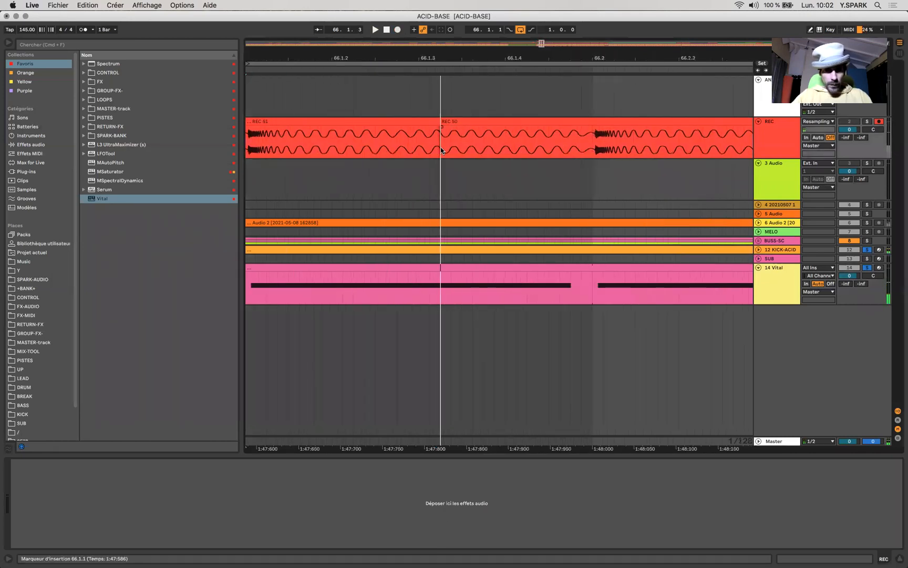
key("minus")
key("minus")
key("minus")
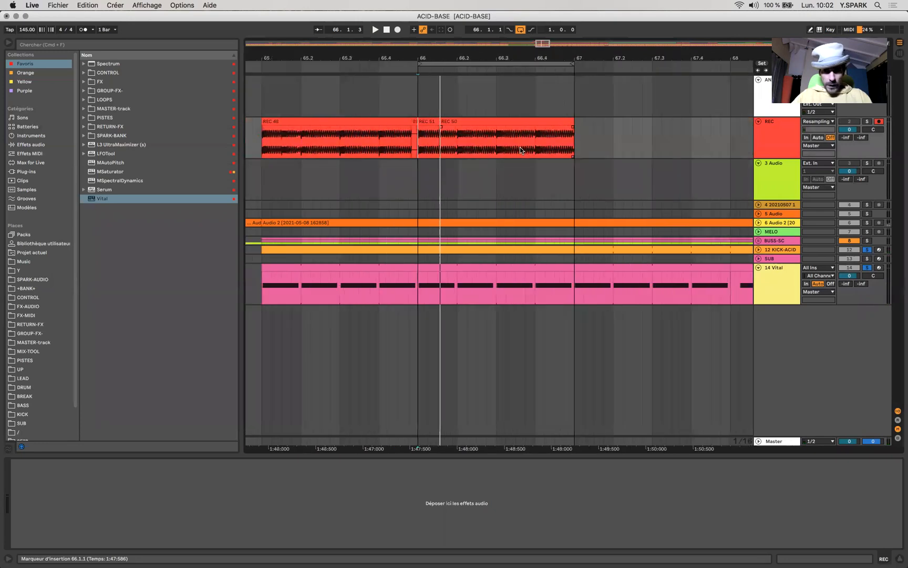
left_click(575, 145)
Turn off soloing on the kick and 14 Vital tracks and play the full mix from 66.1.1.
left_click(414, 284)
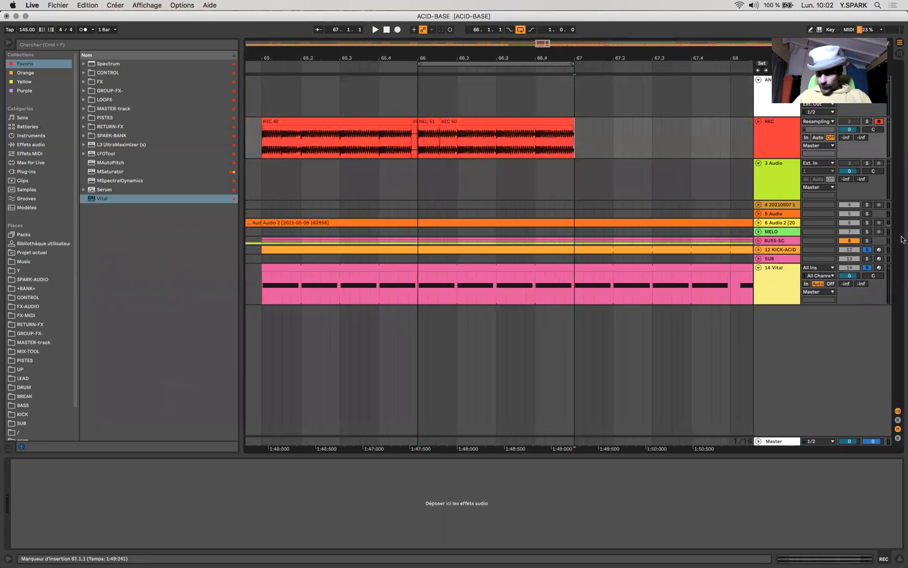
left_click(867, 269)
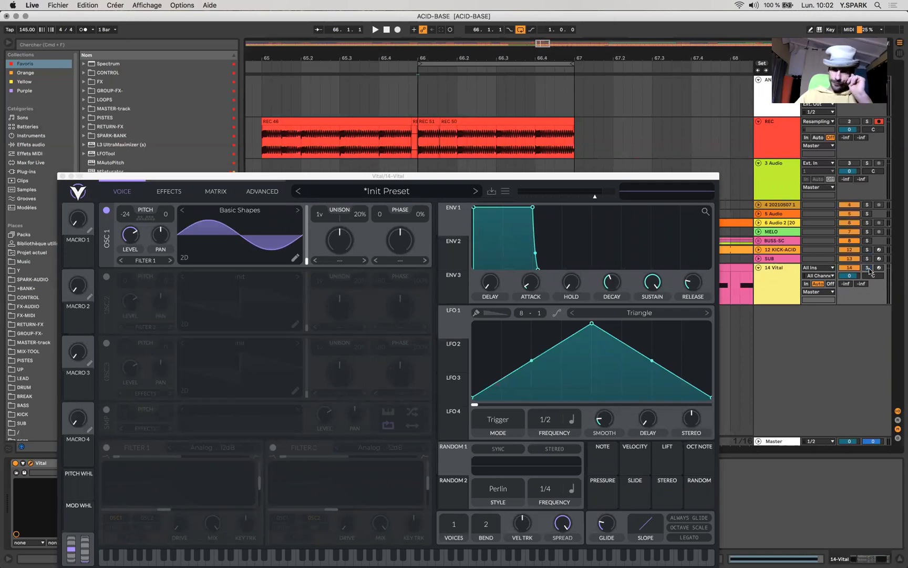
key("space")
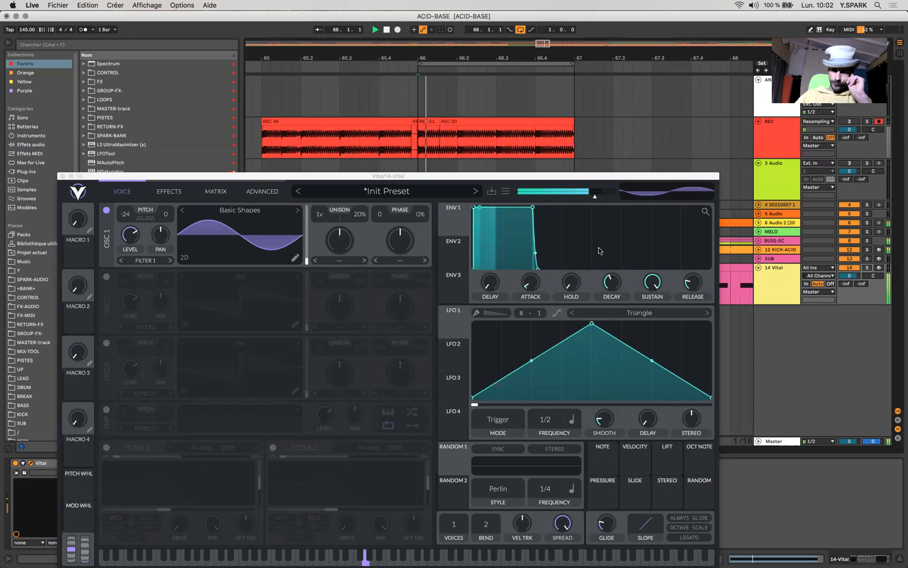
scroll(546, 139, "down", 5)
key("space")
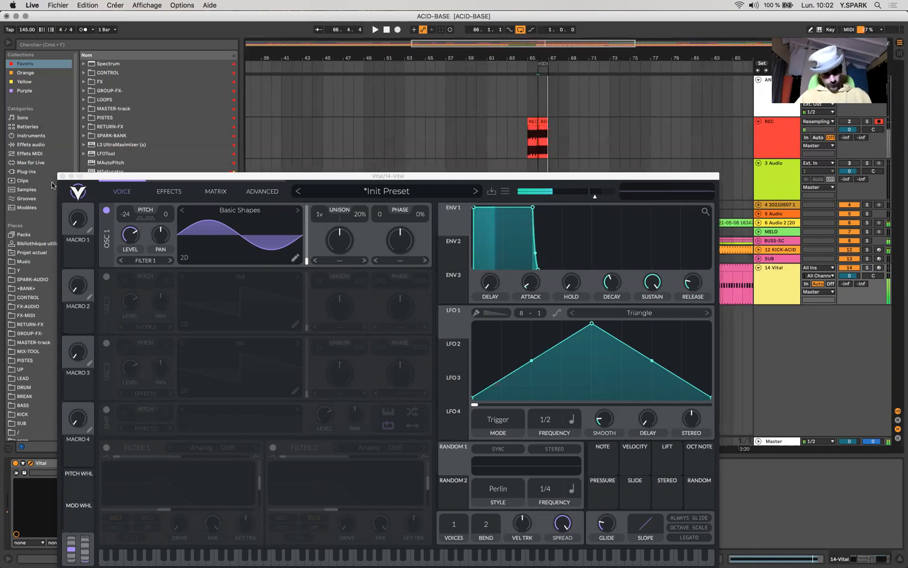
Close the Vital window and extend the 14 Vital clip starting at 65.1.1 over the gaps and following clips to end at 128.1.1.
left_click(60, 176)
scroll(521, 183, "down", 3)
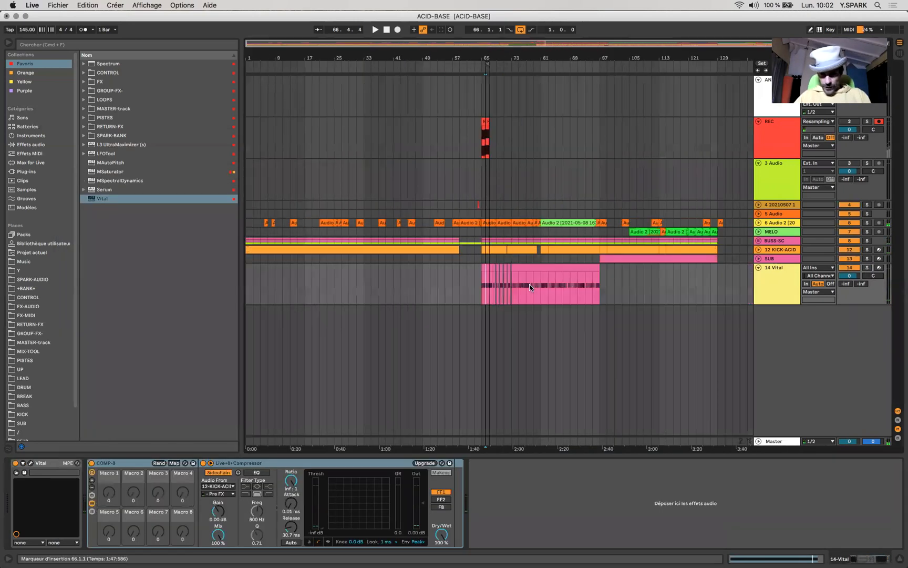
left_click_drag(512, 269, 600, 270)
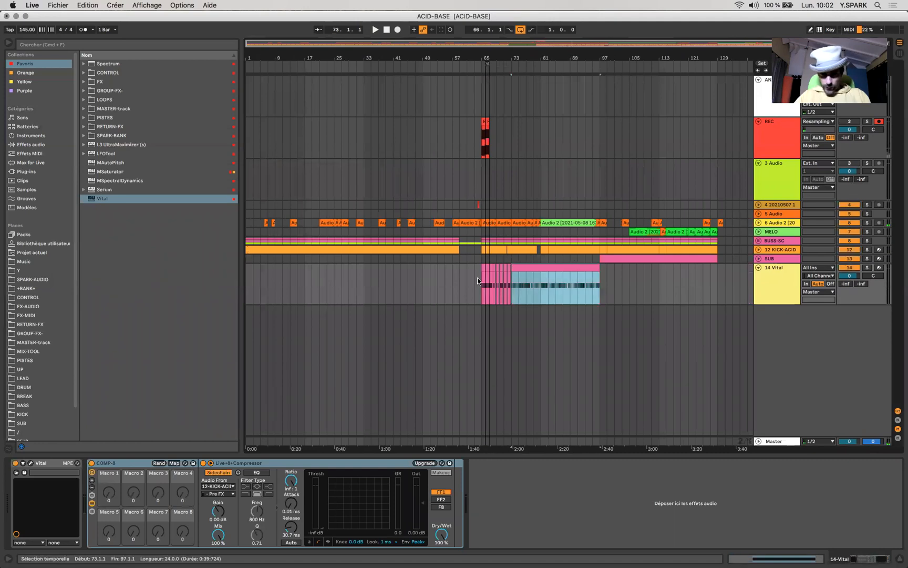
scroll(492, 283, "up", 4)
left_click(465, 268)
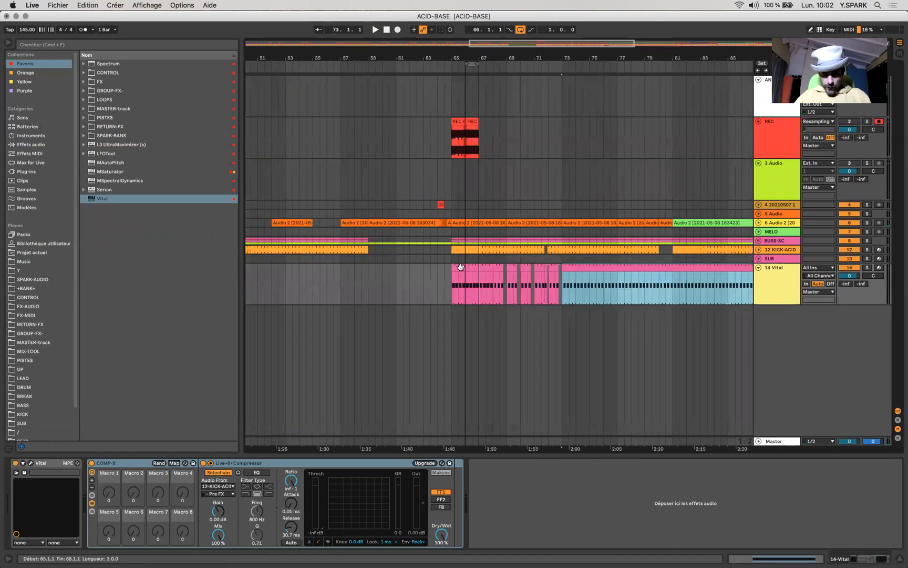
left_click_drag(460, 267, 903, 278)
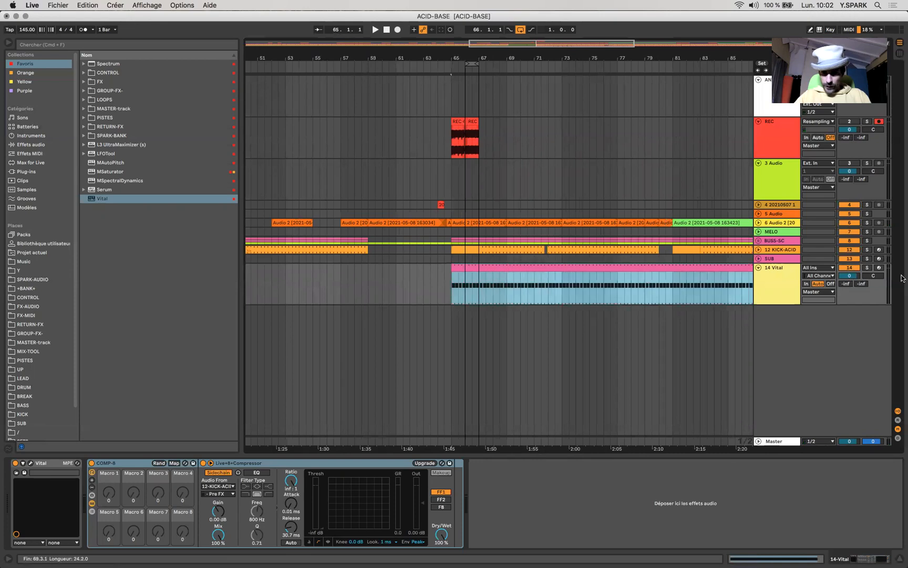
key("minus")
key("minus")
left_click(600, 270, "shift")
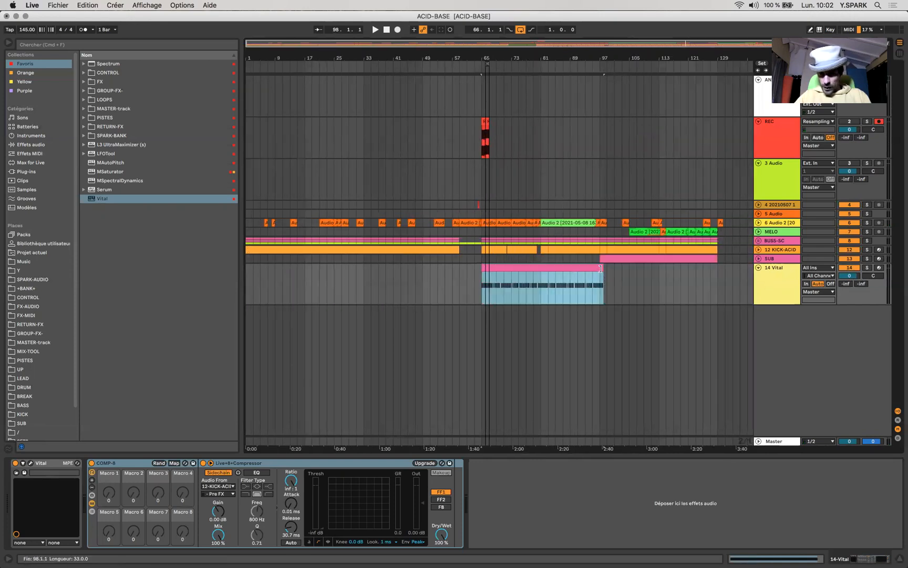
key("super+d")
Play the full mix from 97.1.1 and watch the Spectrum on the Master track.
left_click(606, 289)
key("space")
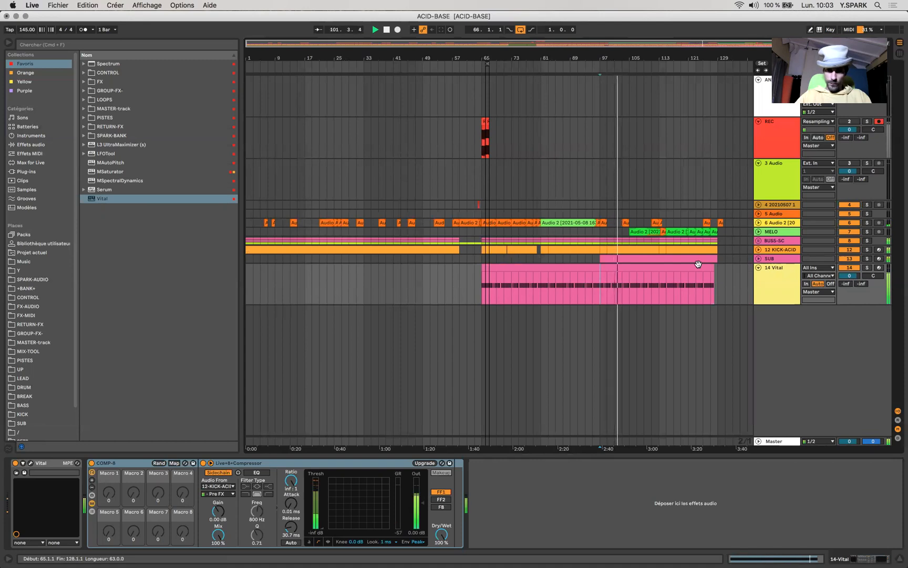
left_click(601, 281)
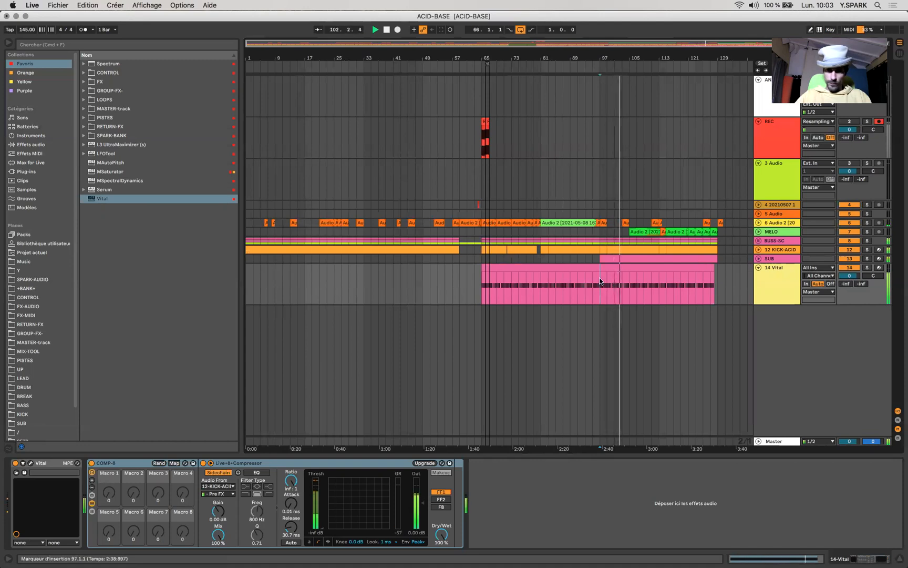
left_click(599, 440)
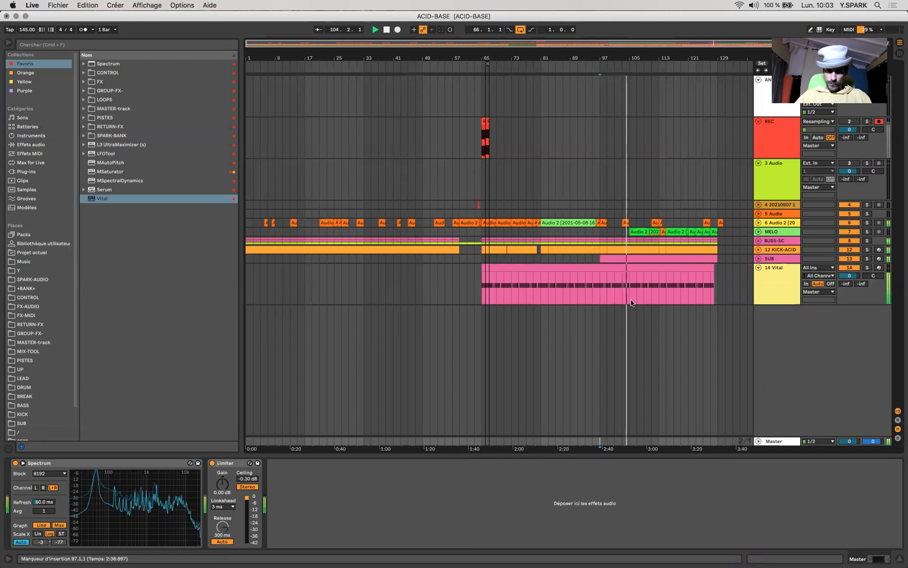
Record the playing mix onto REC from about bar 105.3 to 108, and place the insertion marker at 106.2.1.
key("F9")
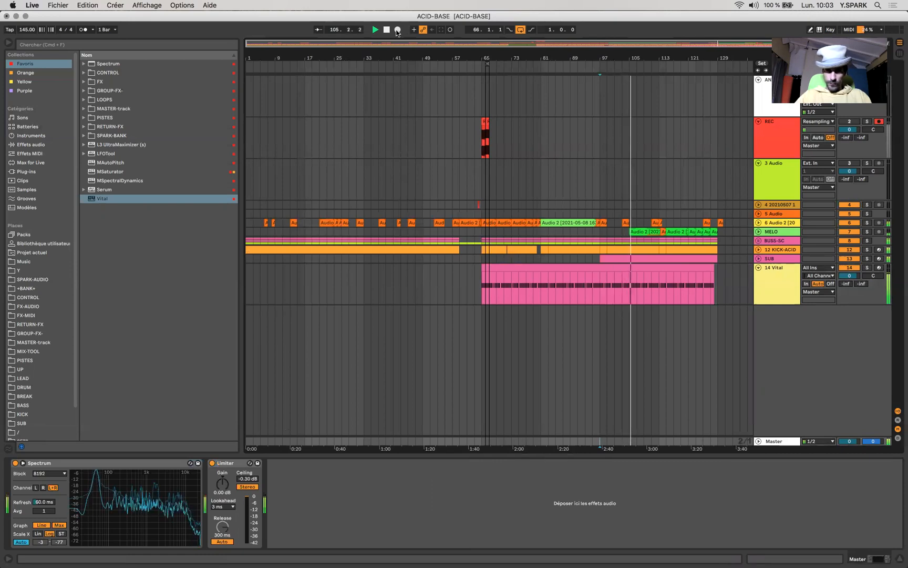
left_click(613, 124)
scroll(632, 134, "up", 10)
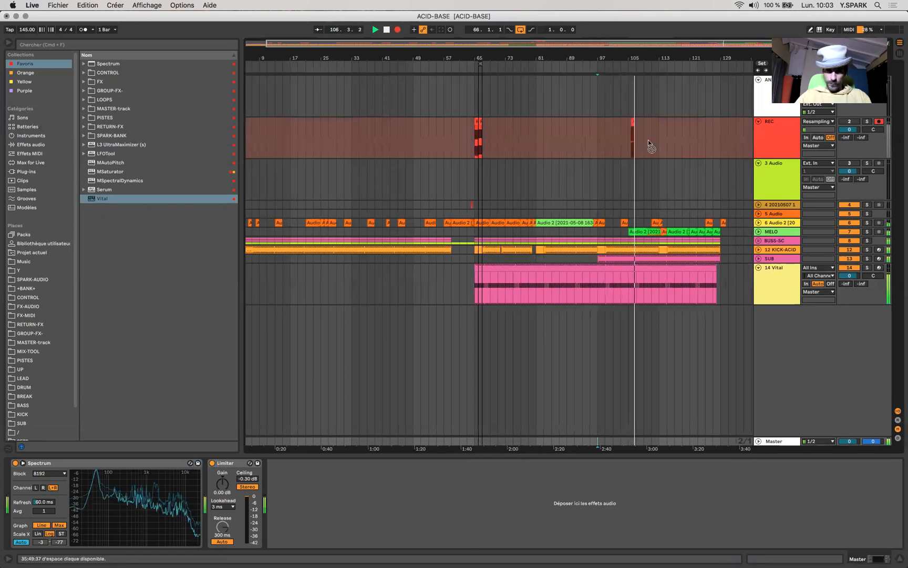
scroll(562, 144, "up", 5)
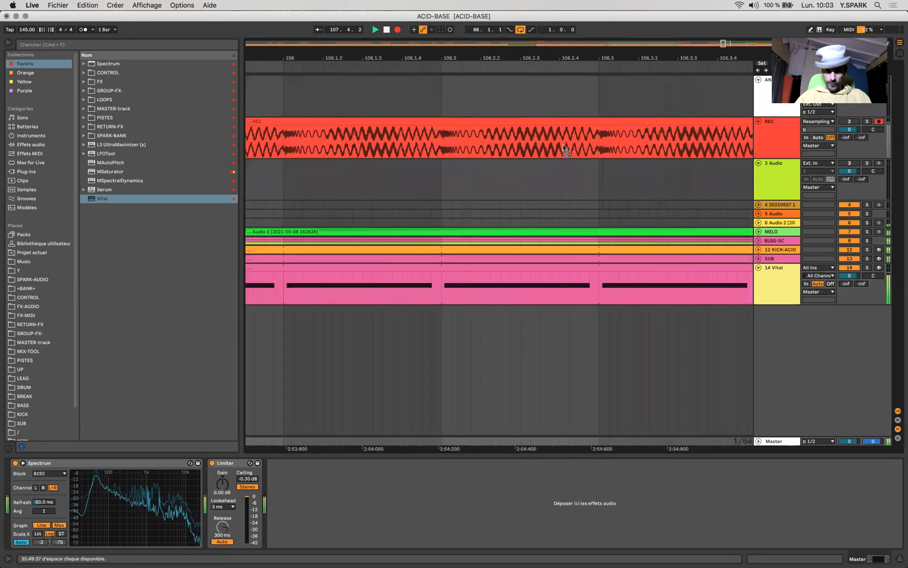
left_click(440, 150)
Examine the recorded REC waveform from 106.2.1 to 106.3.1 and its sub portion from 106.2.2 to 106.2.4.
scroll(441, 150, "up", 3)
scroll(440, 150, "down", 4)
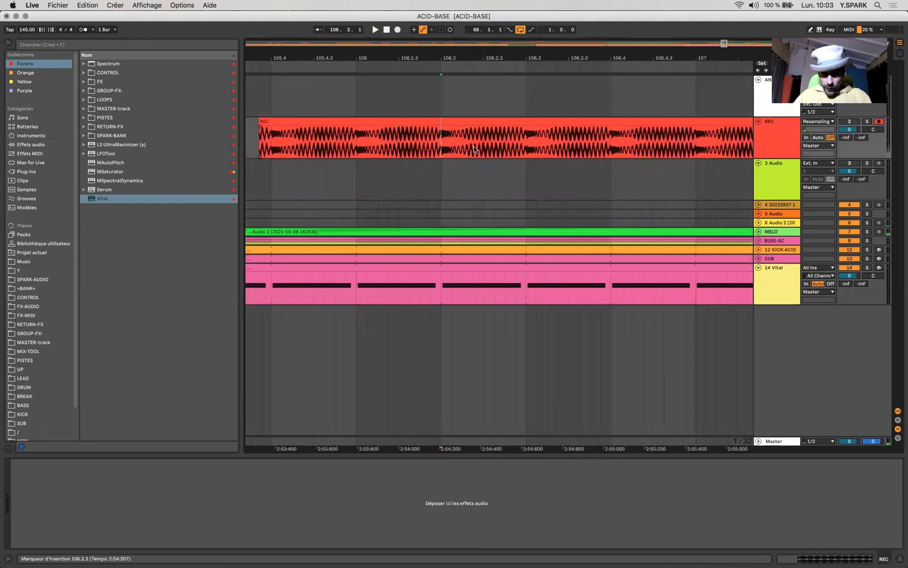
left_click_drag(439, 142, 526, 141)
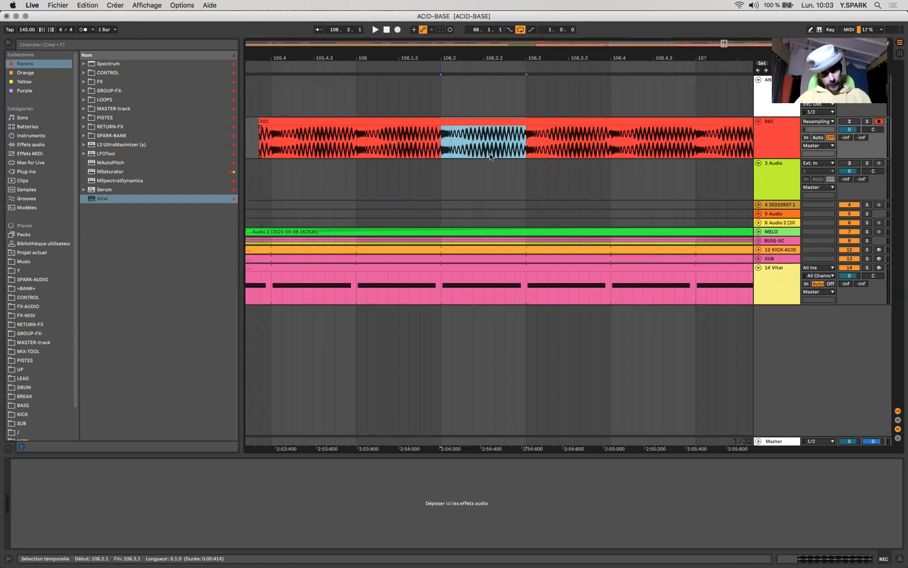
scroll(490, 156, "up", 4)
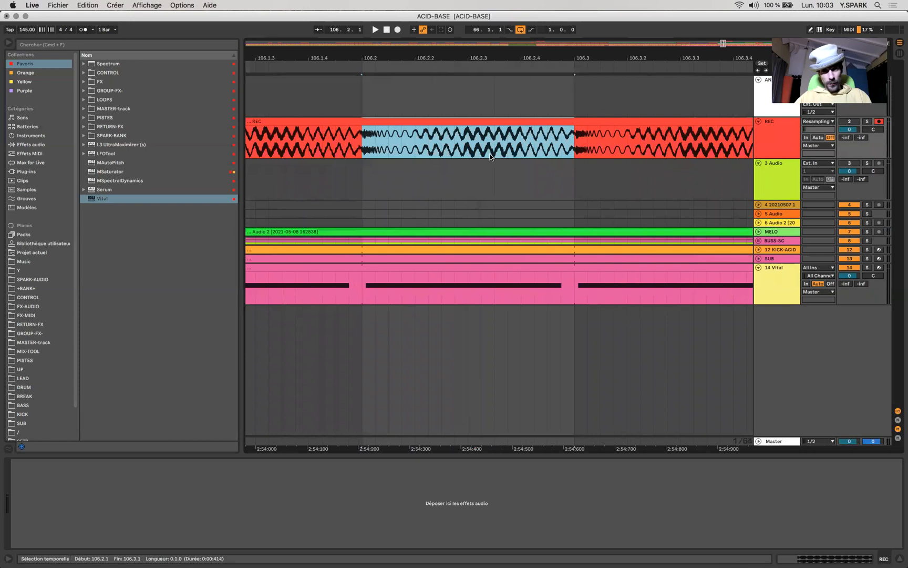
scroll(491, 156, "down", 4)
left_click_drag(461, 145, 516, 145)
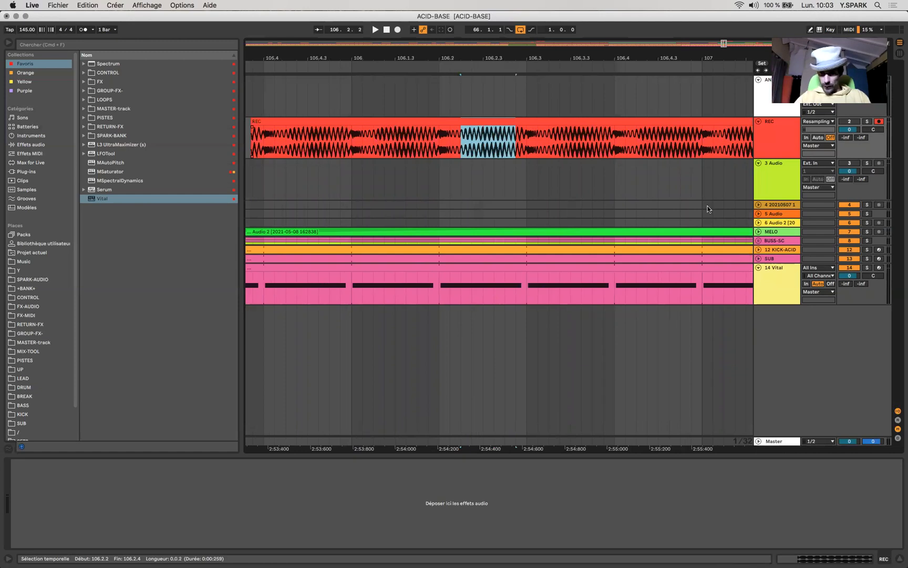
Unfold the BUSS-SC group and the MELO and 6 Audio 2 tracks, and select both audio tracks from 19.1.1 to 67.1.1.
left_click(758, 240)
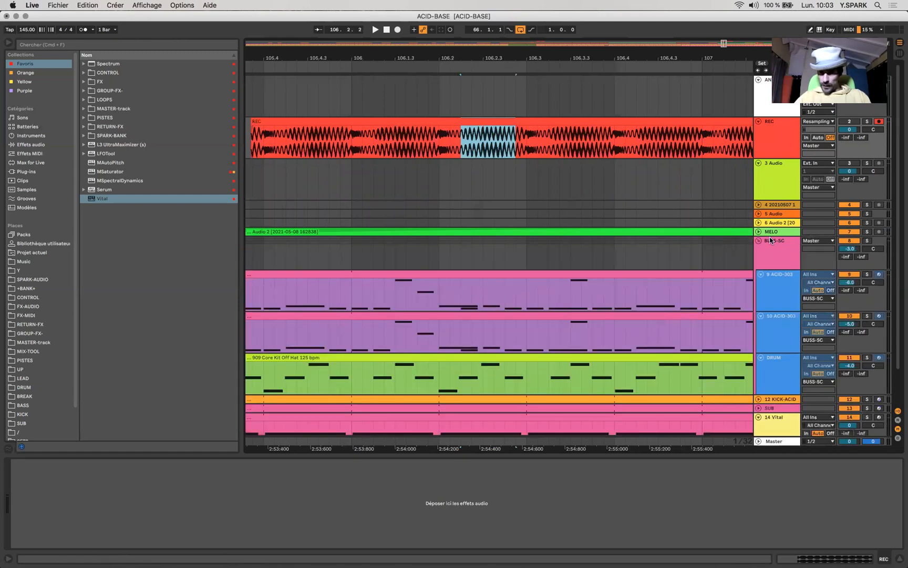
left_click(759, 231)
scroll(557, 297, "down", 10)
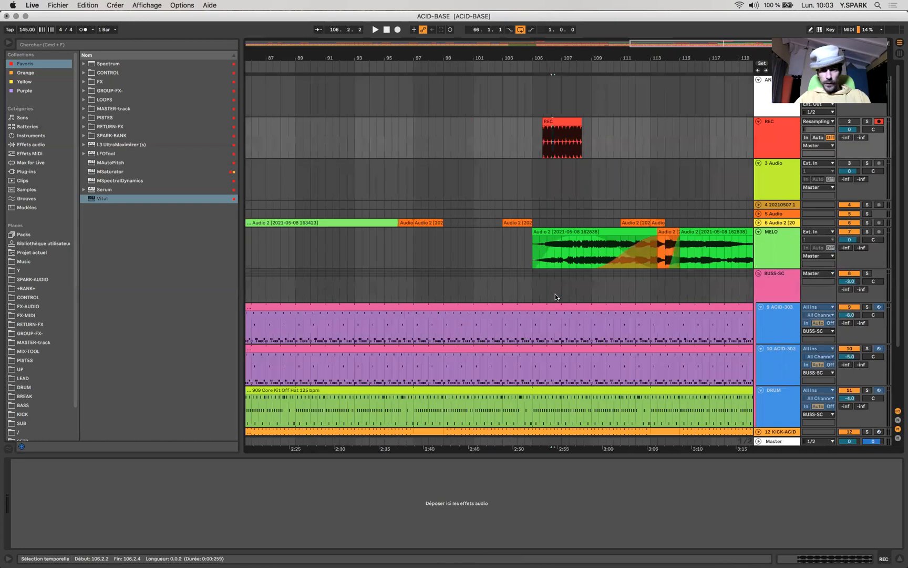
left_click_drag(255, 215, 452, 254)
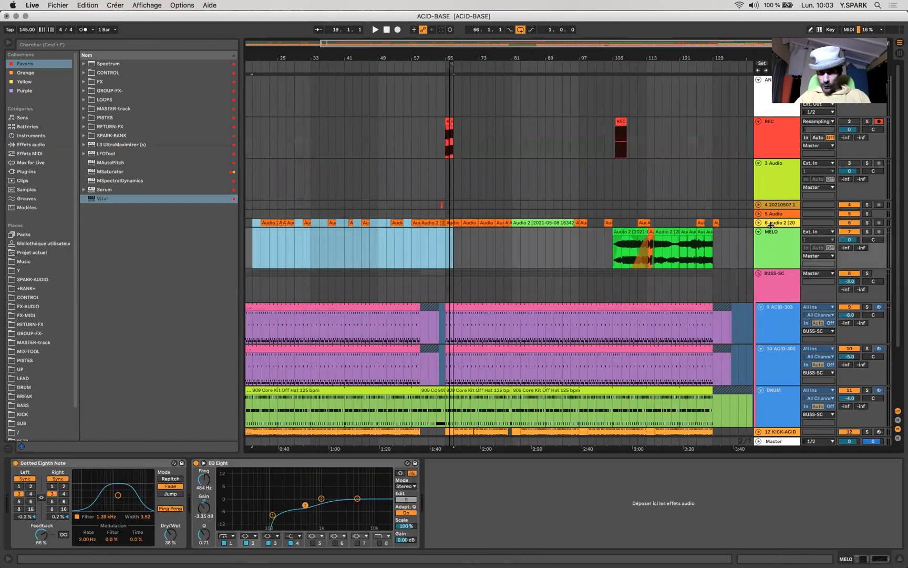
left_click(759, 223)
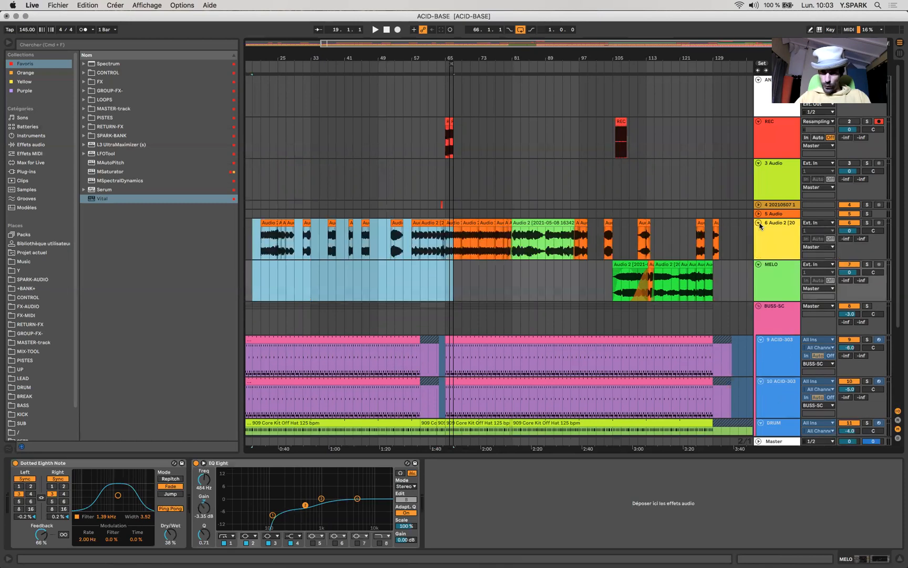
Set the volume of the MELO and 6 Audio 2 tracks to -2.0 dB each.
left_click(771, 269)
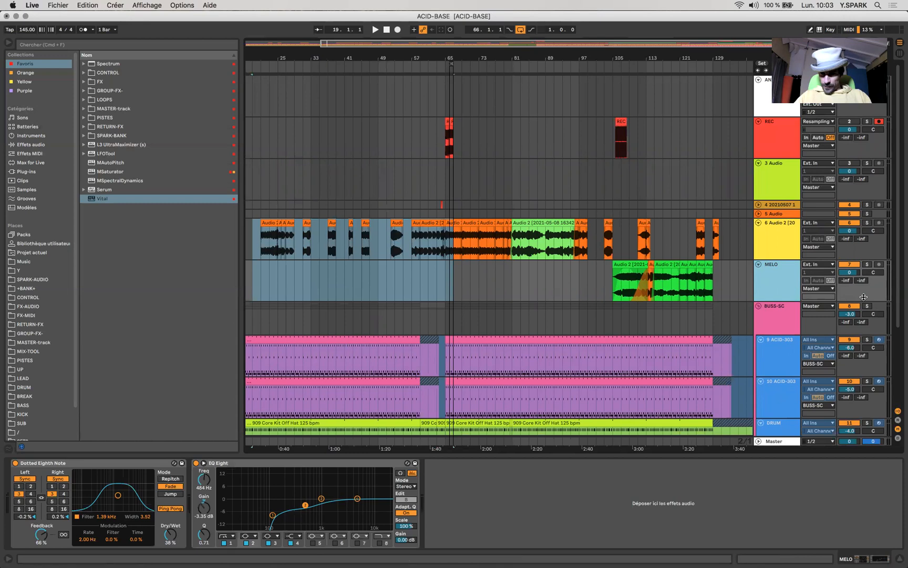
left_click(791, 229)
left_click_drag(857, 234, 854, 234)
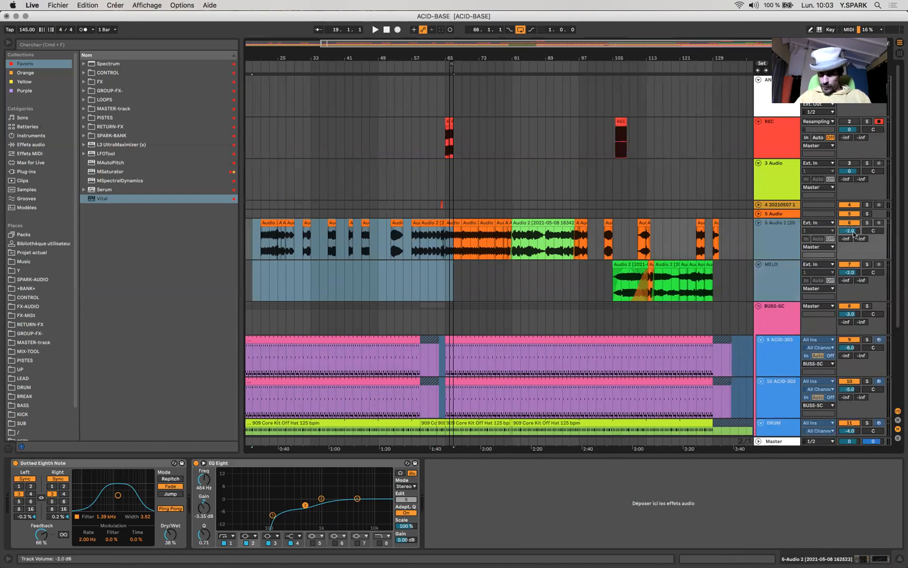
Inspect the REC waveform around 107.4.2 and set the BUSS-SC group volume to -5.0 dB.
left_click(775, 323)
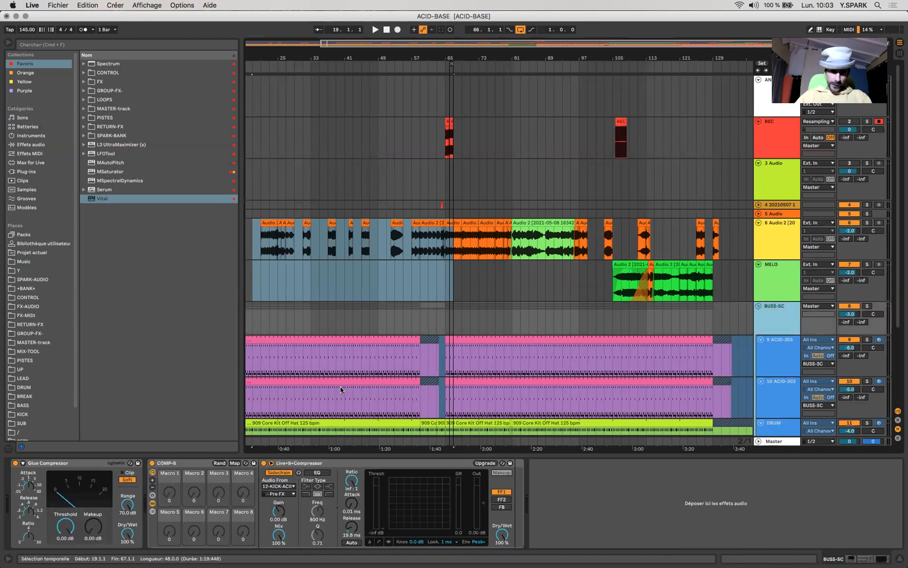
scroll(624, 137, "up", 10)
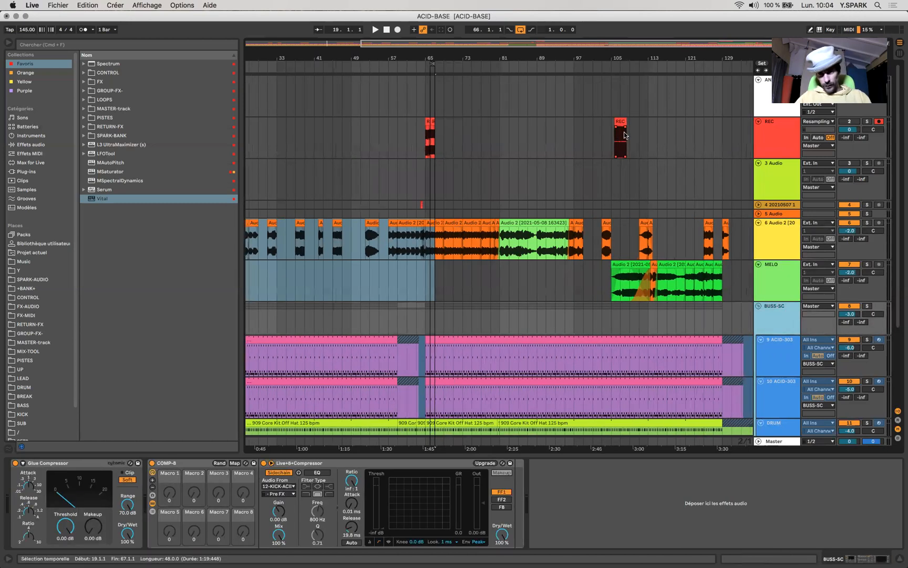
left_click(622, 139)
left_click_drag(596, 138, 623, 140)
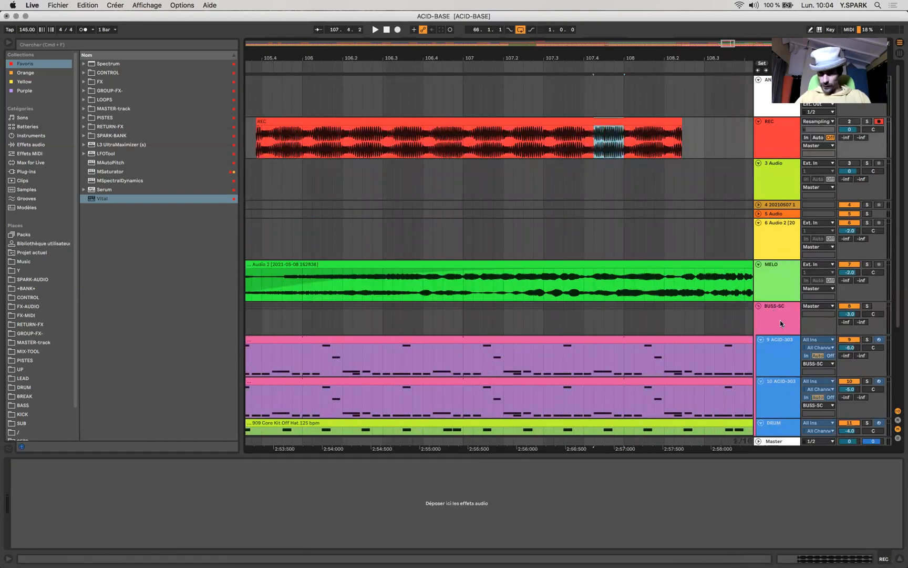
left_click(463, 423)
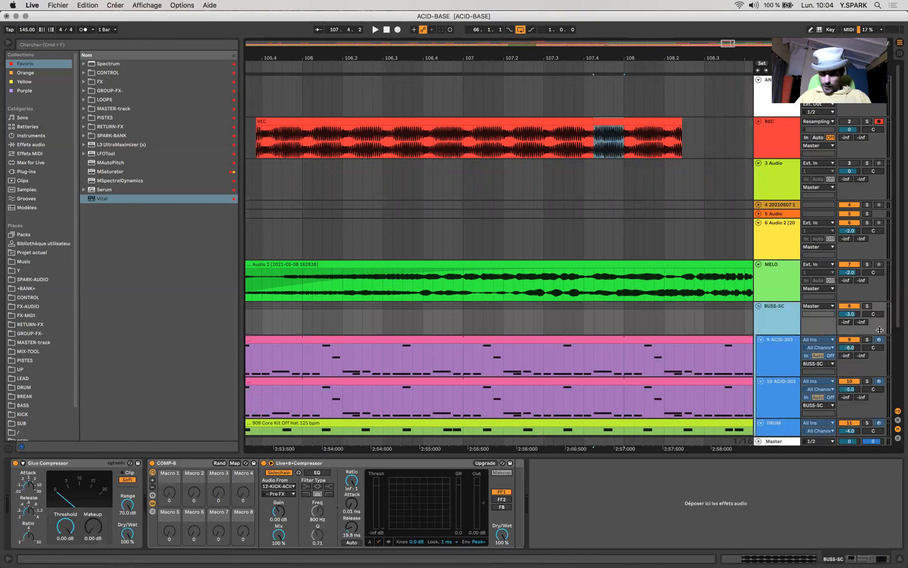
left_click(855, 317)
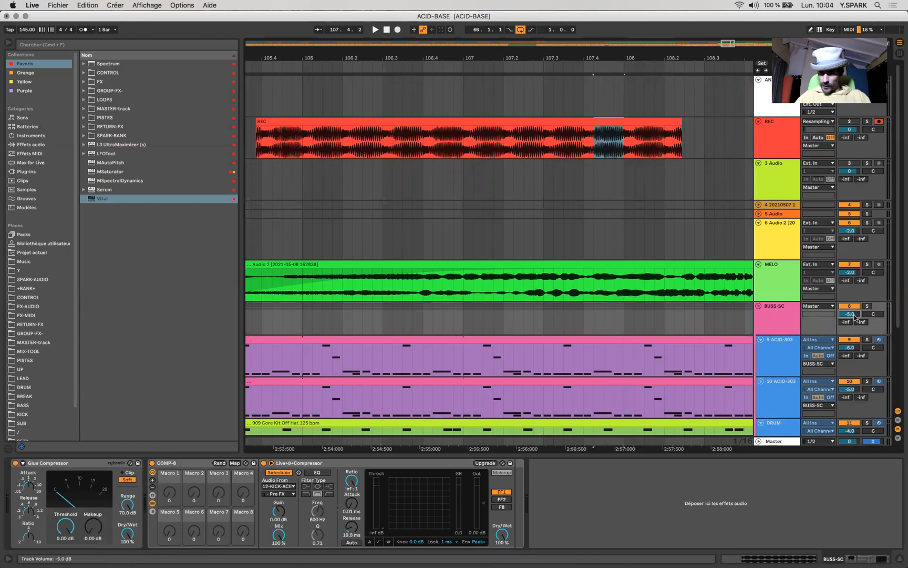
Record the rebalanced mix over the existing REC clip from 105.3 to about 106.4.
left_click(442, 121)
left_click(397, 29)
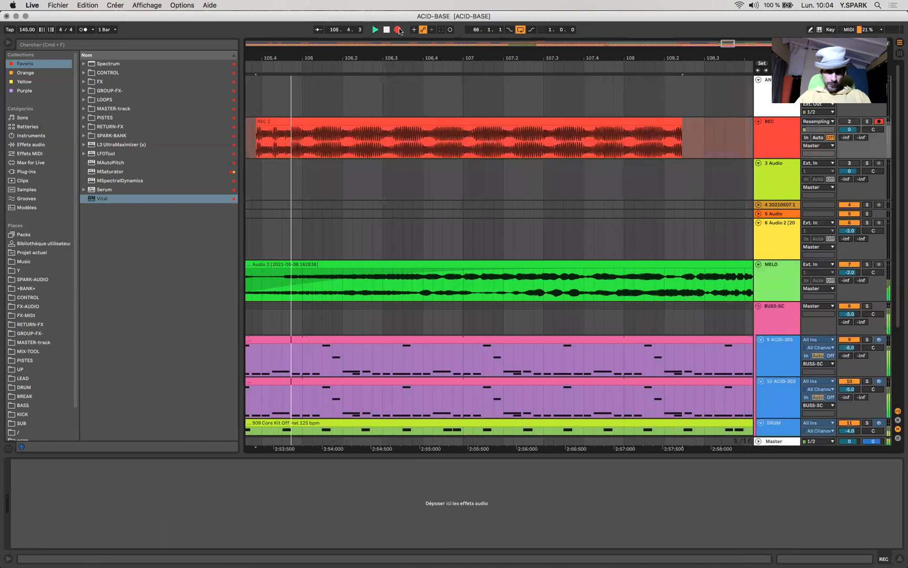
key("space")
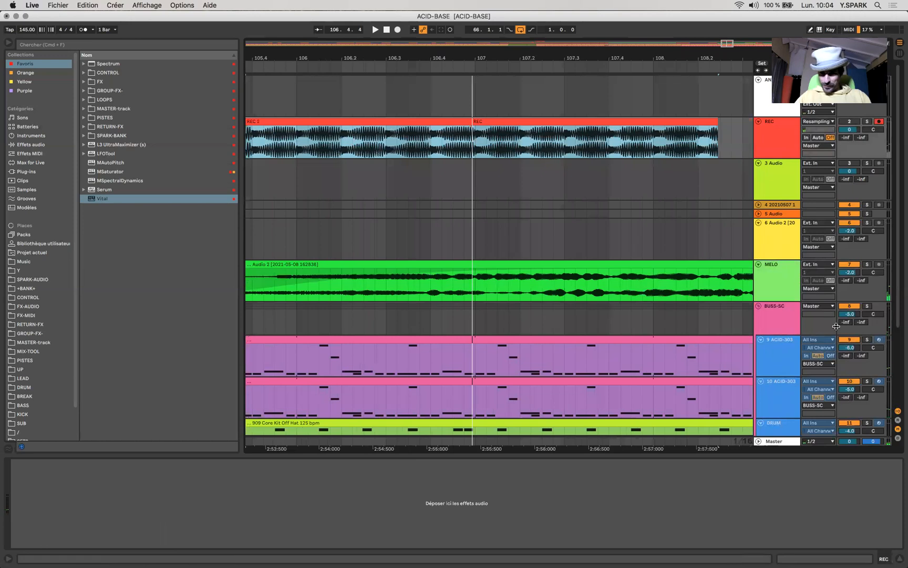
Deactivate the BUSS-SC group and record the mix over the REC clip again from 105.3 to about 107.4.
left_click(458, 217)
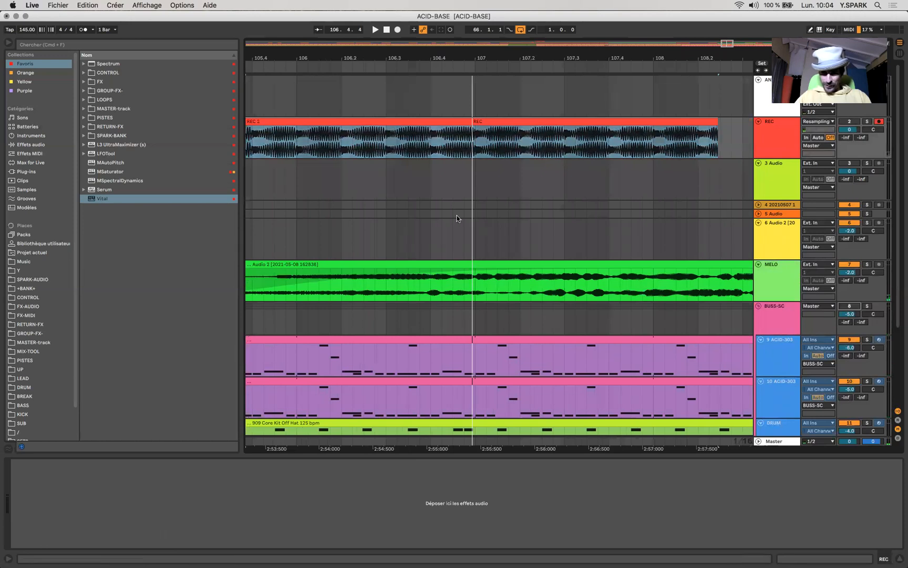
left_click(398, 29)
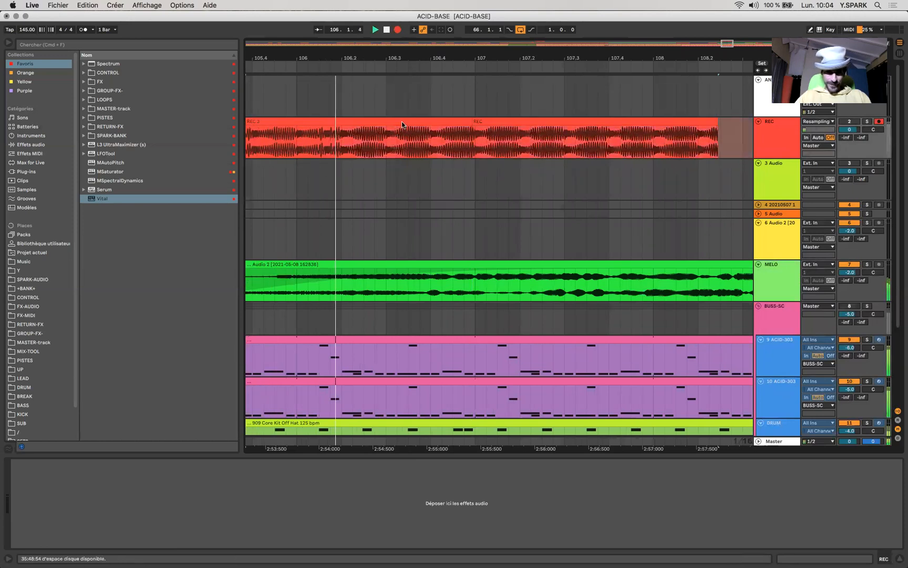
scroll(336, 241, "down", 3)
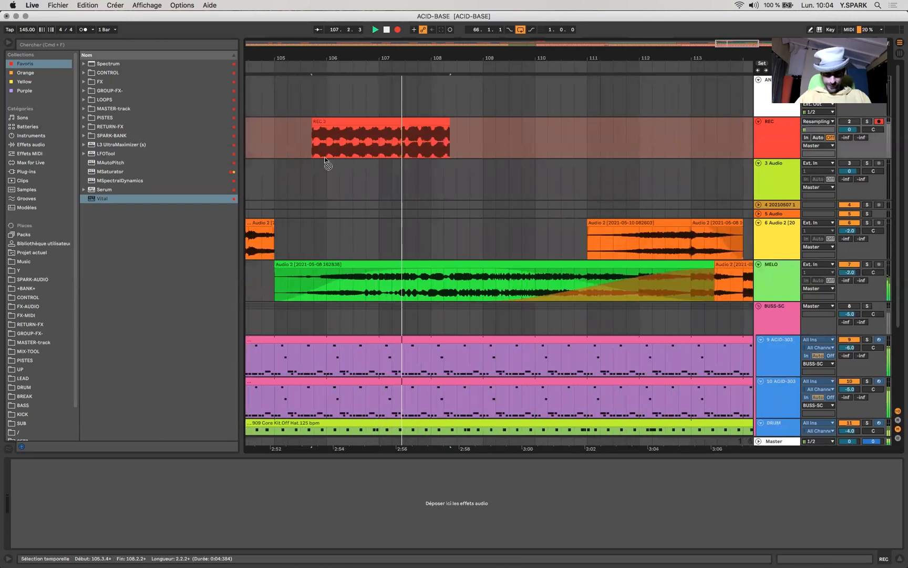
key("space")
key("minus")
key("minus")
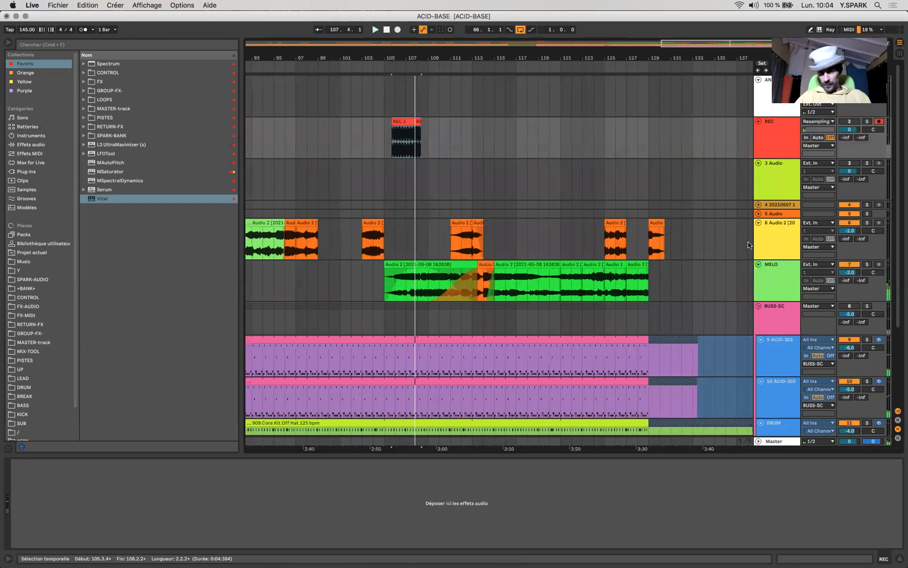
Compare the new REC take near bar 106 with the earlier kick and sub recording around 66.2.
left_click_drag(683, 231, 438, 284)
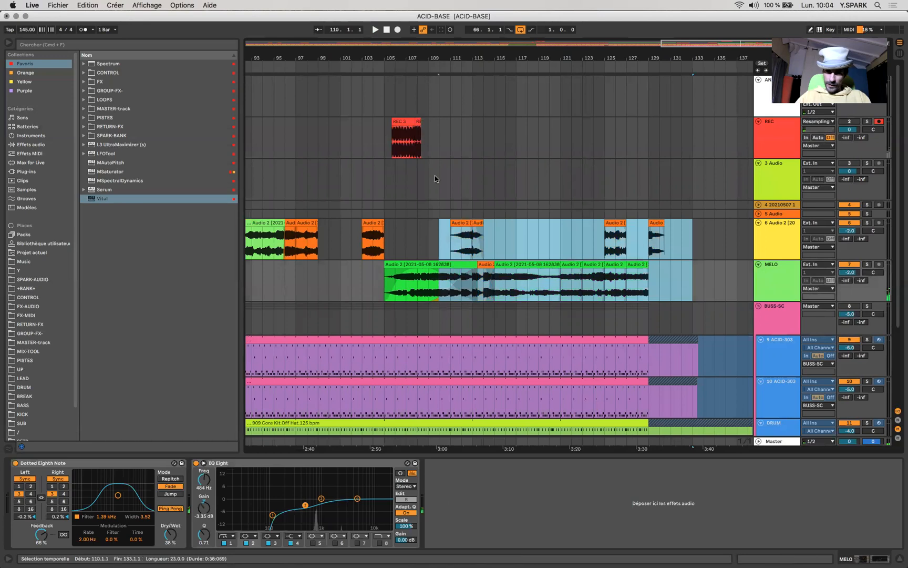
left_click(403, 122)
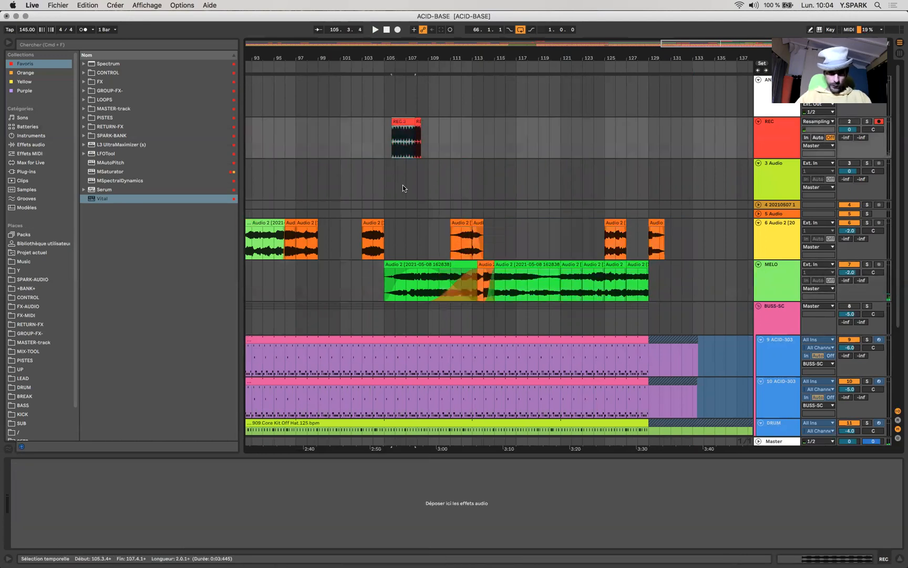
scroll(403, 187, "left", 15)
scroll(403, 187, "down", 2)
scroll(498, 273, "left", 1)
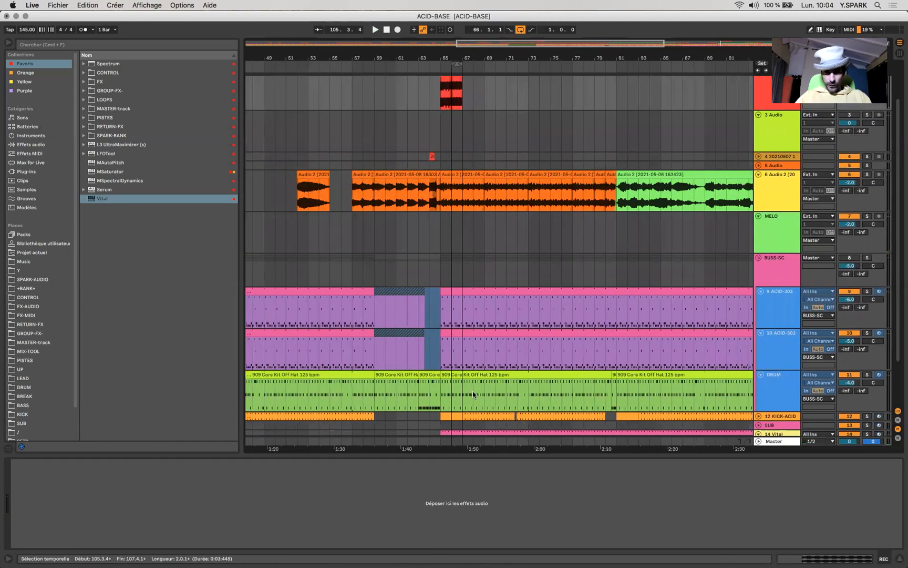
scroll(472, 391, "up", 2)
scroll(457, 175, "up", 10)
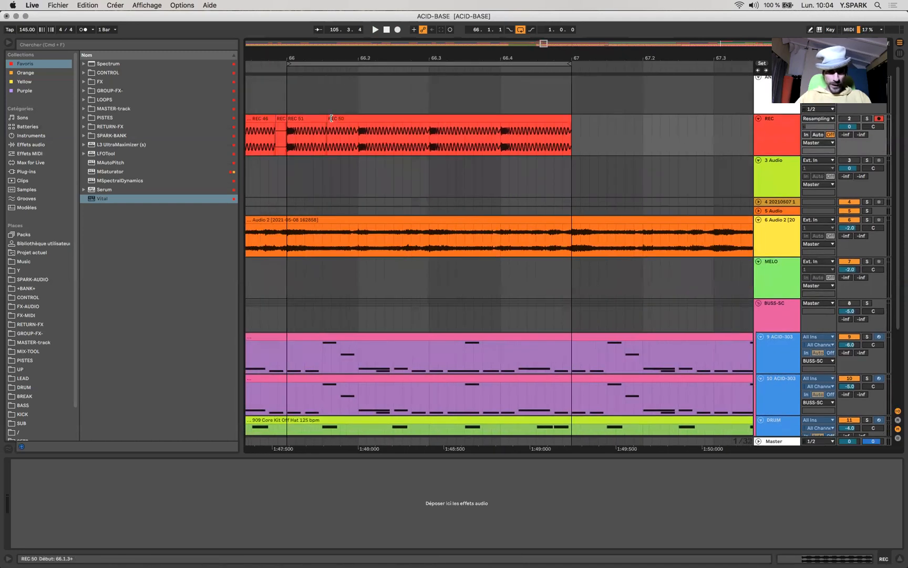
left_click(338, 127)
scroll(330, 155, "up", 3)
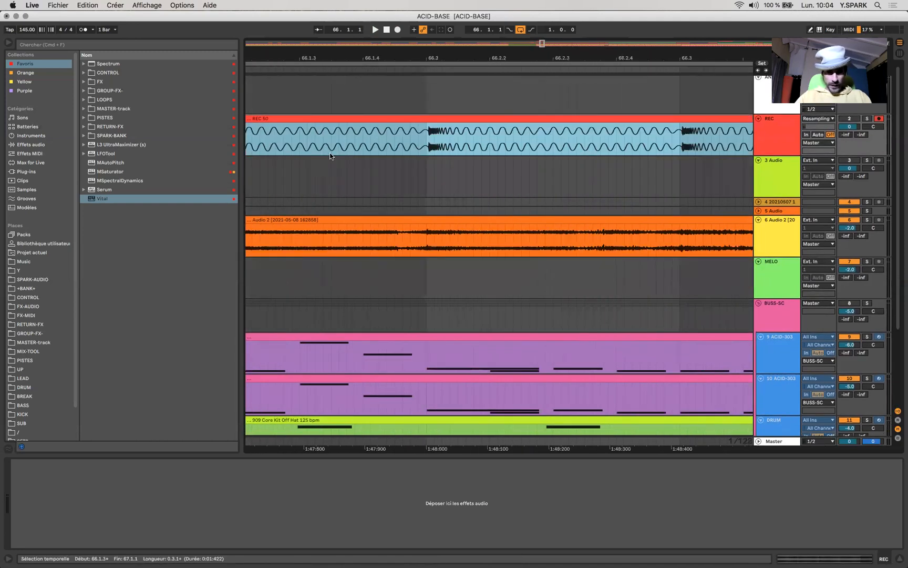
View the earlier REC takes in context by highlighting REC from 63.3.1 to 67.3.1.
scroll(330, 155, "down", 8)
left_click(409, 126)
scroll(408, 127, "down", 4)
left_click(321, 130, "shift")
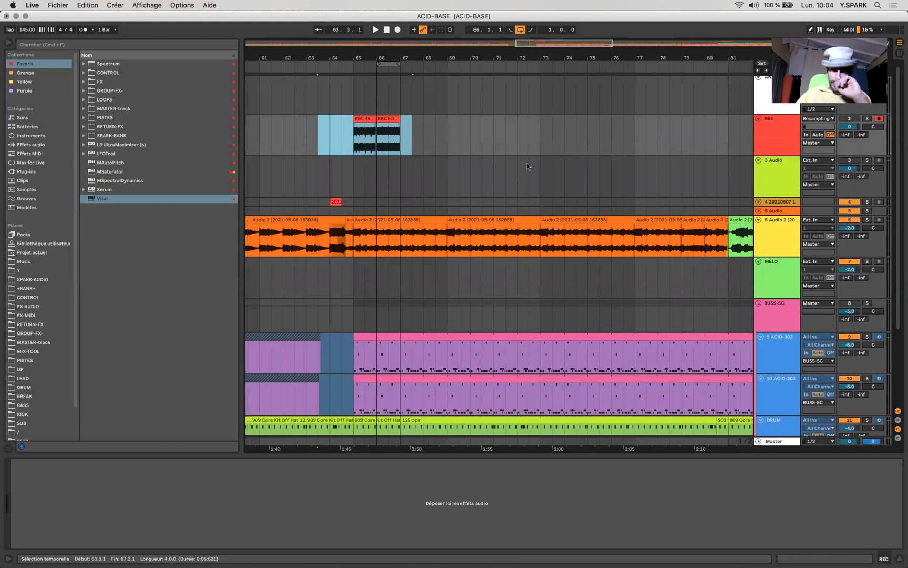
Review 6 Audio 2 from 79.1.1 to 95.1.1 and the BUSS-SC group with its tracks around bar 81.
scroll(526, 164, "down", 6)
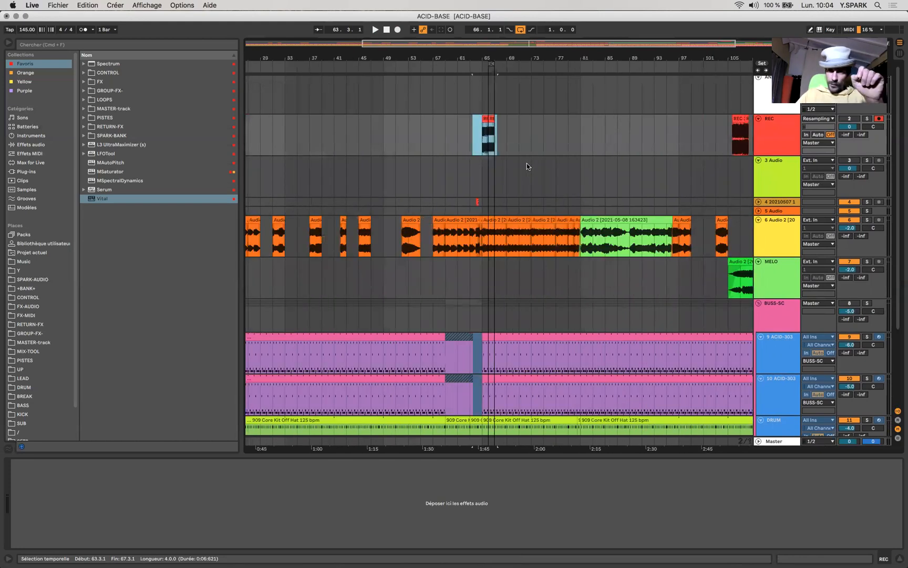
left_click_drag(570, 237, 665, 254)
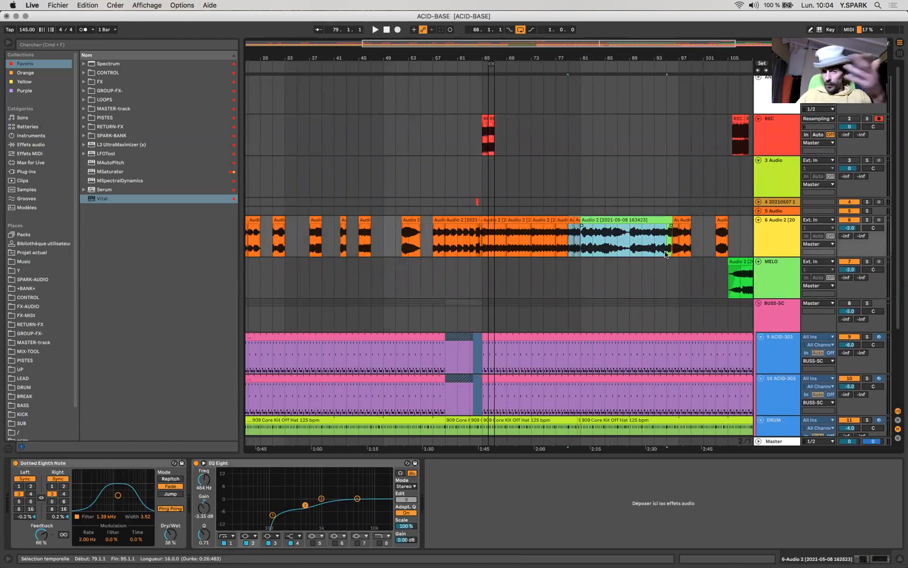
left_click_drag(603, 346, 577, 423)
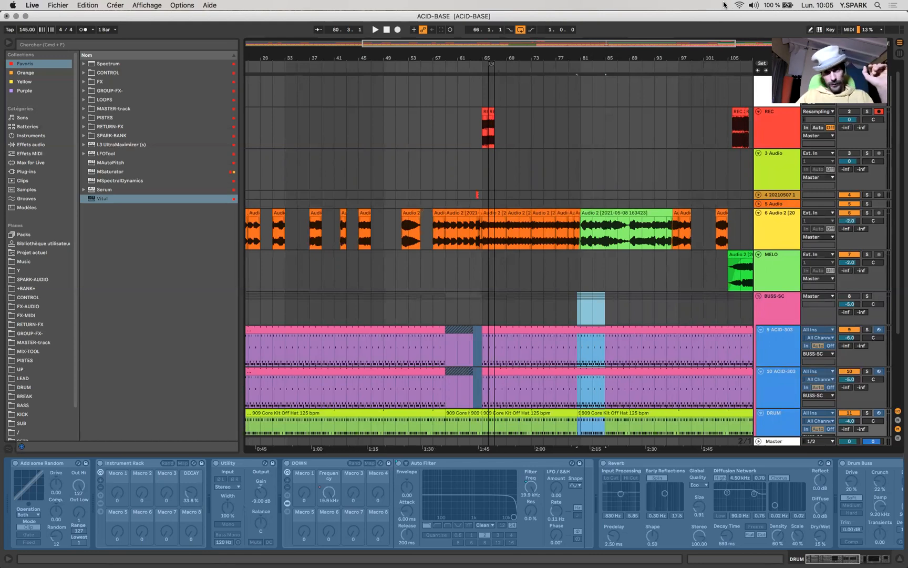
left_click(724, 5)
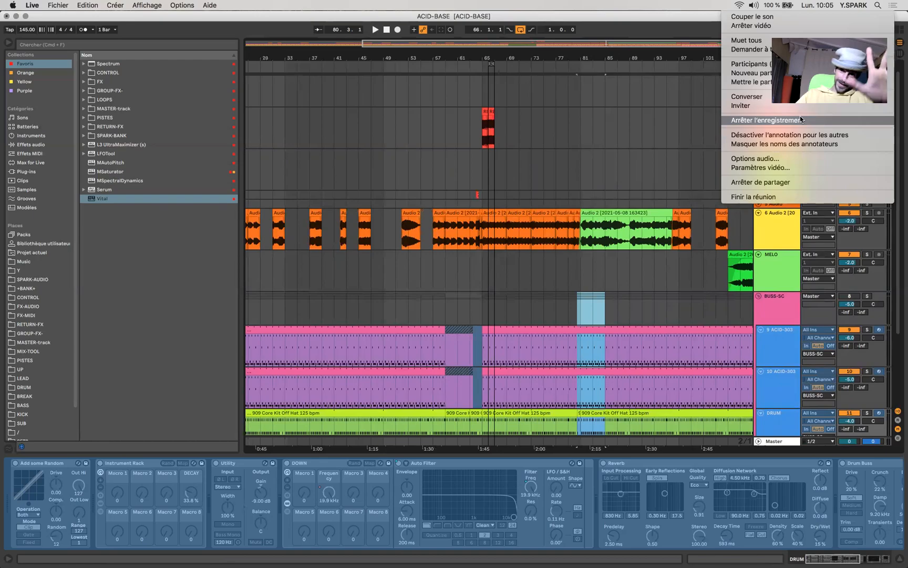